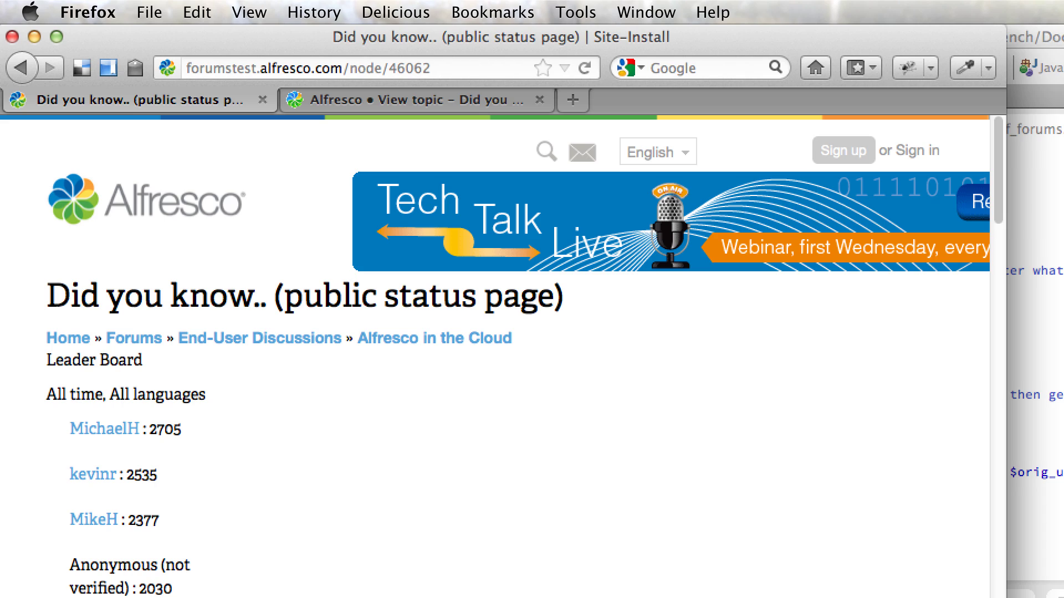
# Step: Narrow the browser window and open the Forums overview from the topic page
pyautogui.moveTo(1005, 597); pyautogui.dragTo(802, 597)
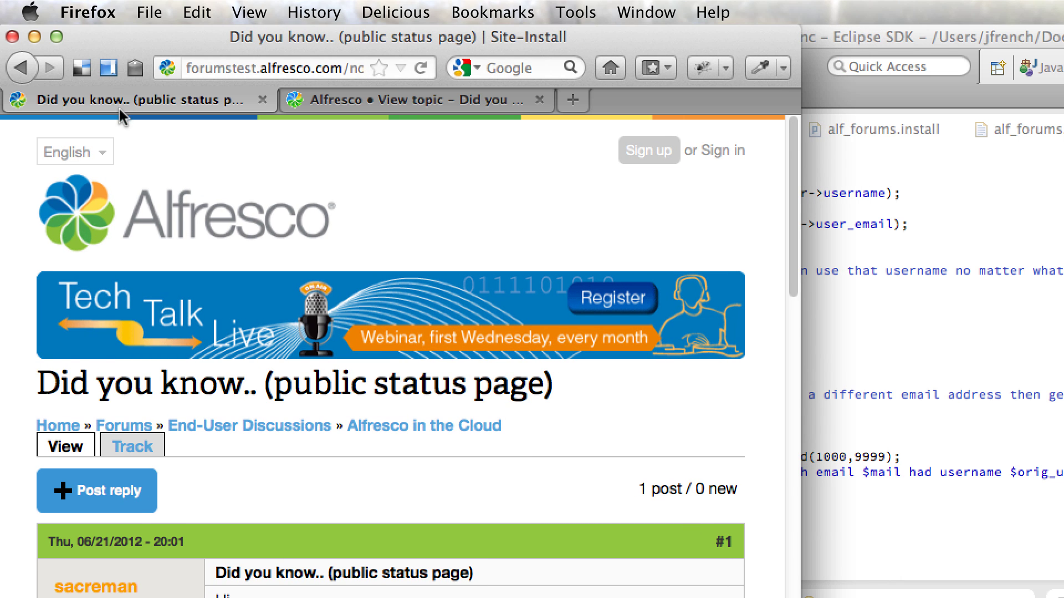
pyautogui.click(103, 150)
pyautogui.click(212, 133)
pyautogui.click(113, 427)
# Step: Switch the forum site's language to 日本語 and look through the Japanese forum list
pyautogui.click(95, 152)
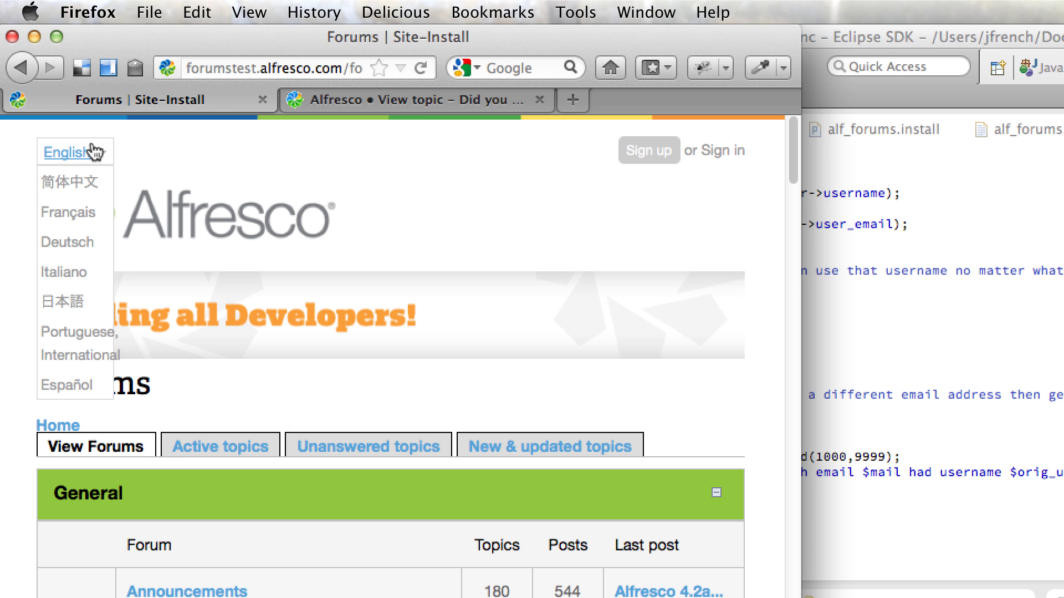
pyautogui.click(70, 302)
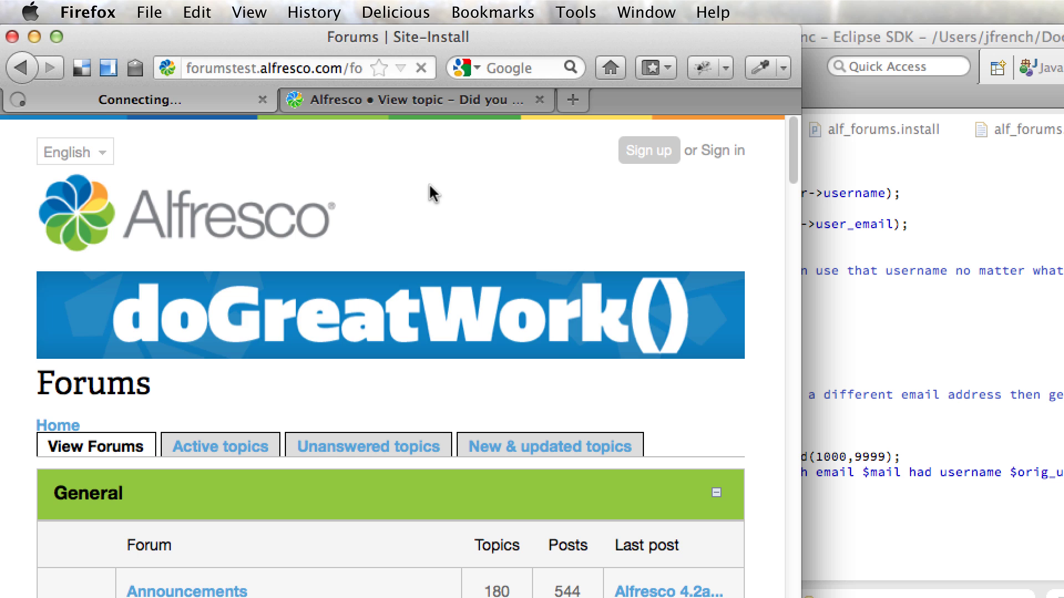
pyautogui.scroll(-5, 393, 299)
pyautogui.scroll(-20, 394, 294)
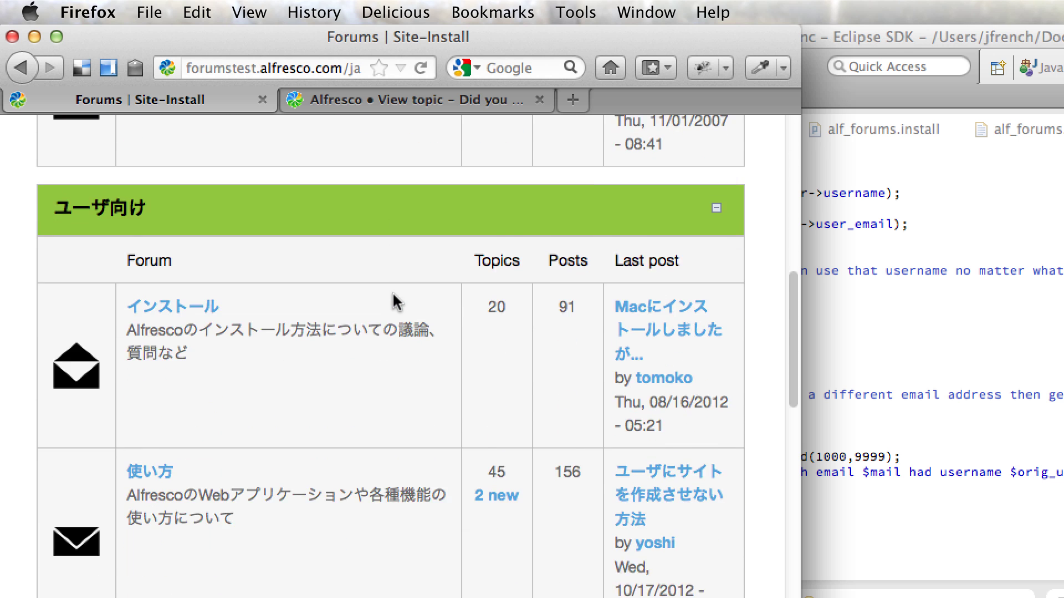
pyautogui.scroll(2, 396, 302)
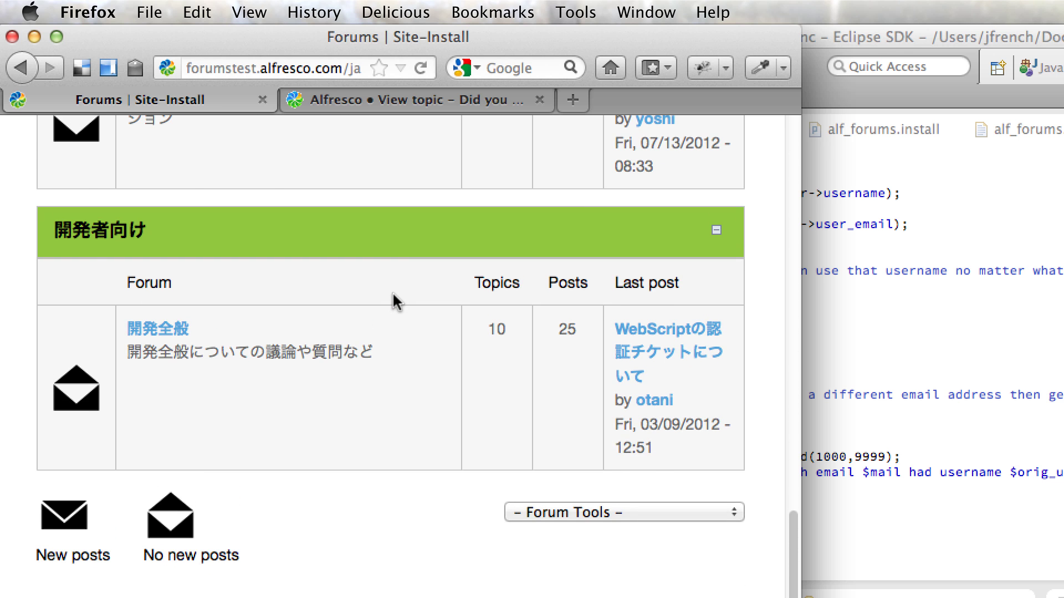
pyautogui.scroll(-8, 397, 302)
pyautogui.scroll(20, 390, 285)
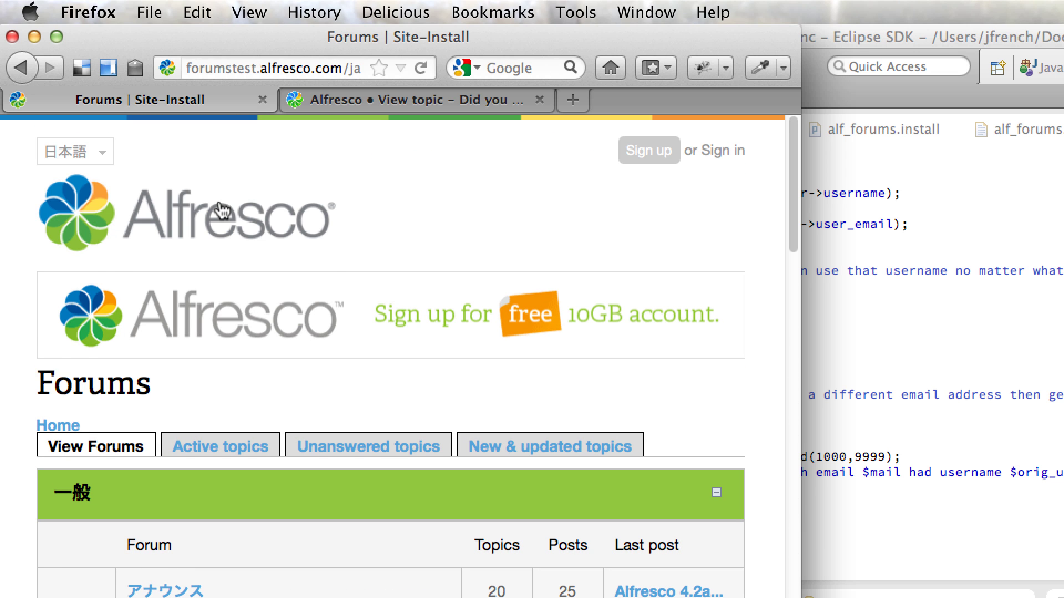
# Step: Switch the forum site's language to Français and look through the French forum list
pyautogui.click(103, 151)
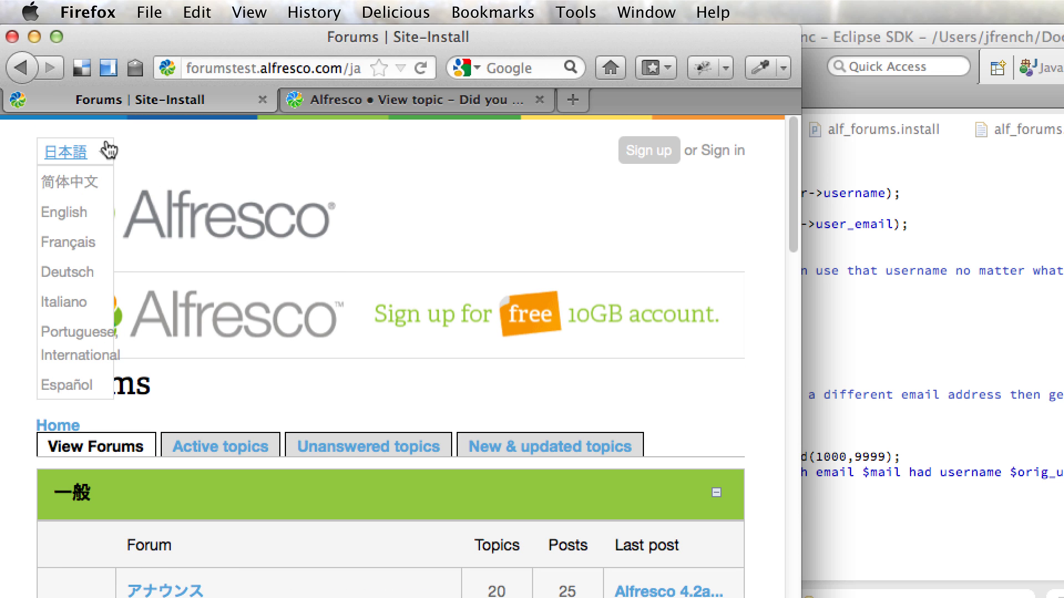
pyautogui.click(80, 243)
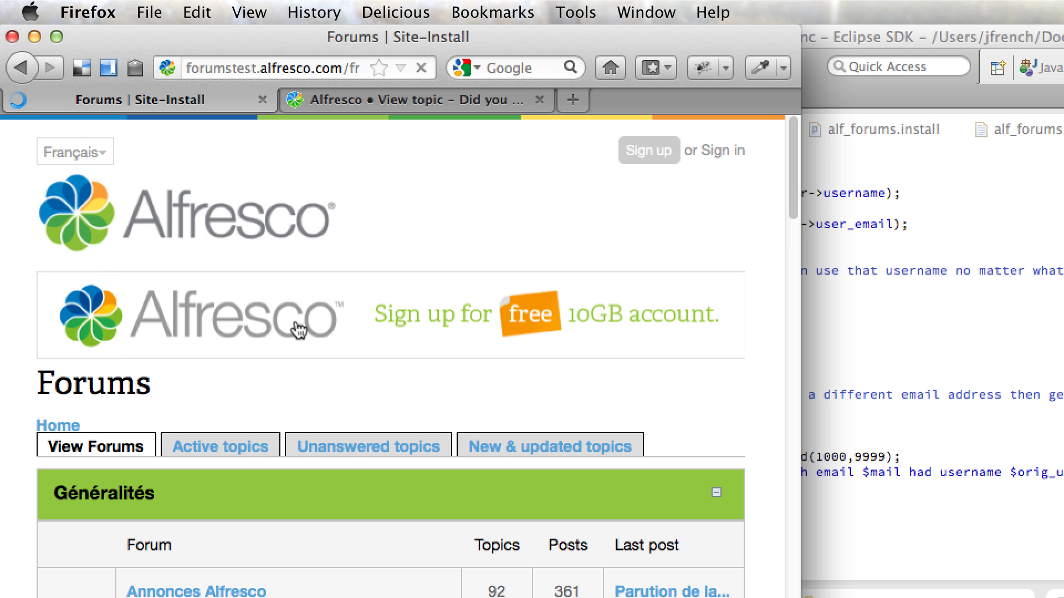
pyautogui.scroll(-3, 322, 316)
pyautogui.scroll(-15, 322, 313)
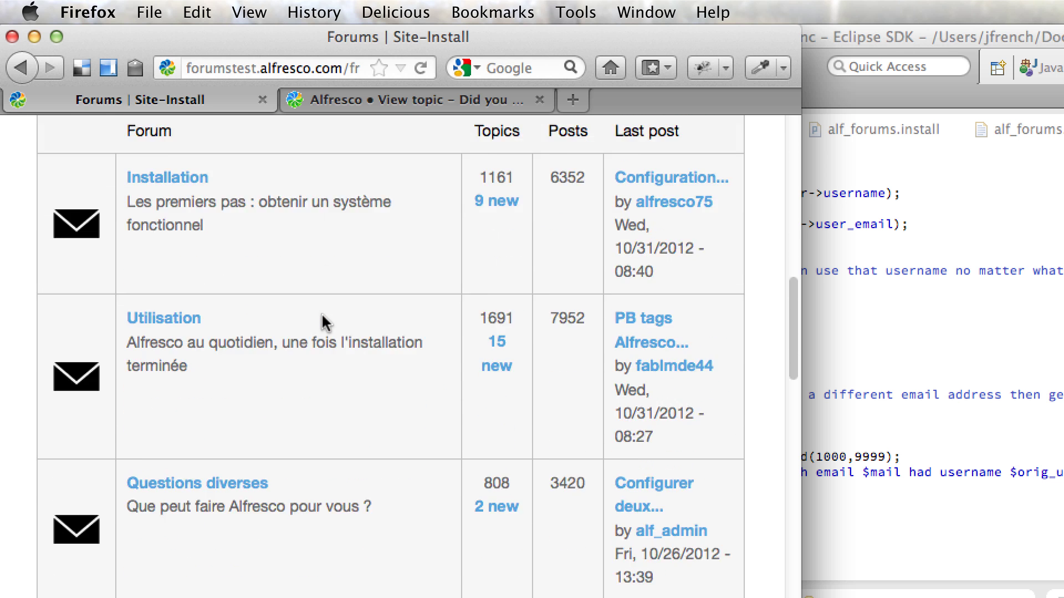
pyautogui.scroll(14, 321, 316)
pyautogui.scroll(5, 323, 316)
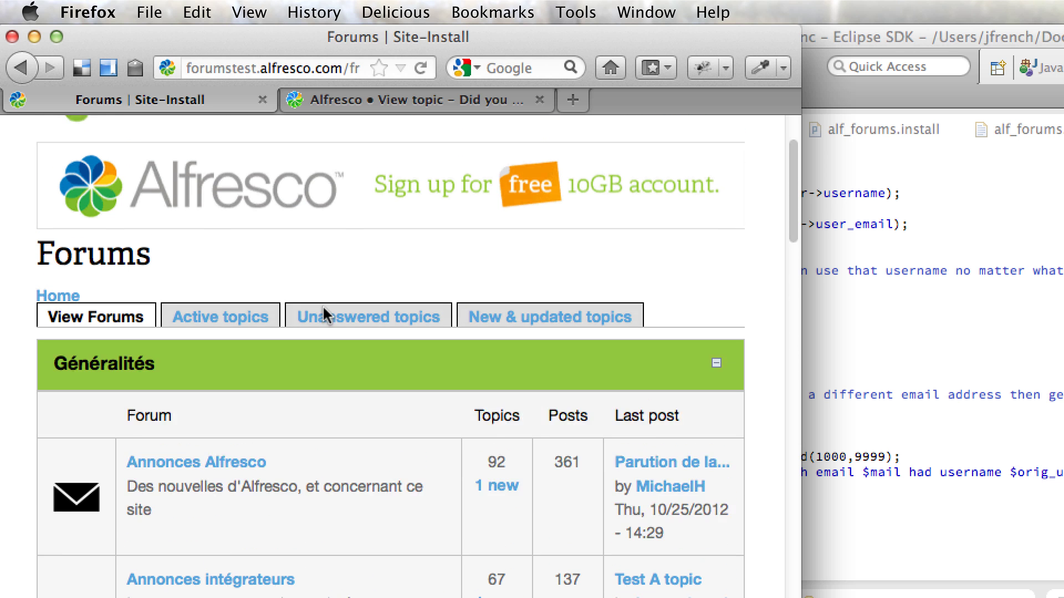
# Step: Switch the forum site back to English and widen the browser window slightly
pyautogui.click(72, 152)
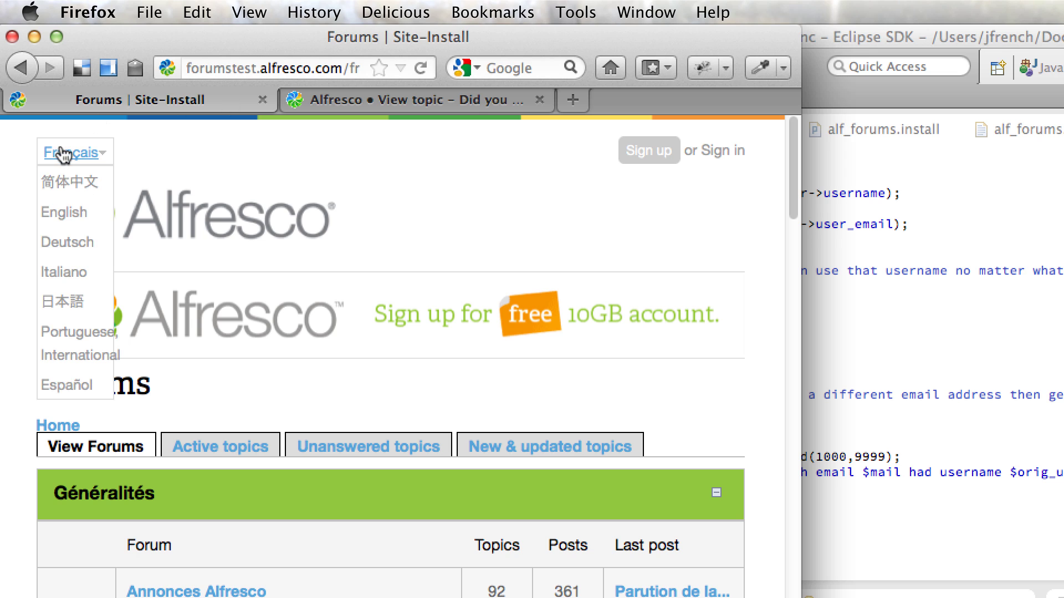
pyautogui.click(64, 211)
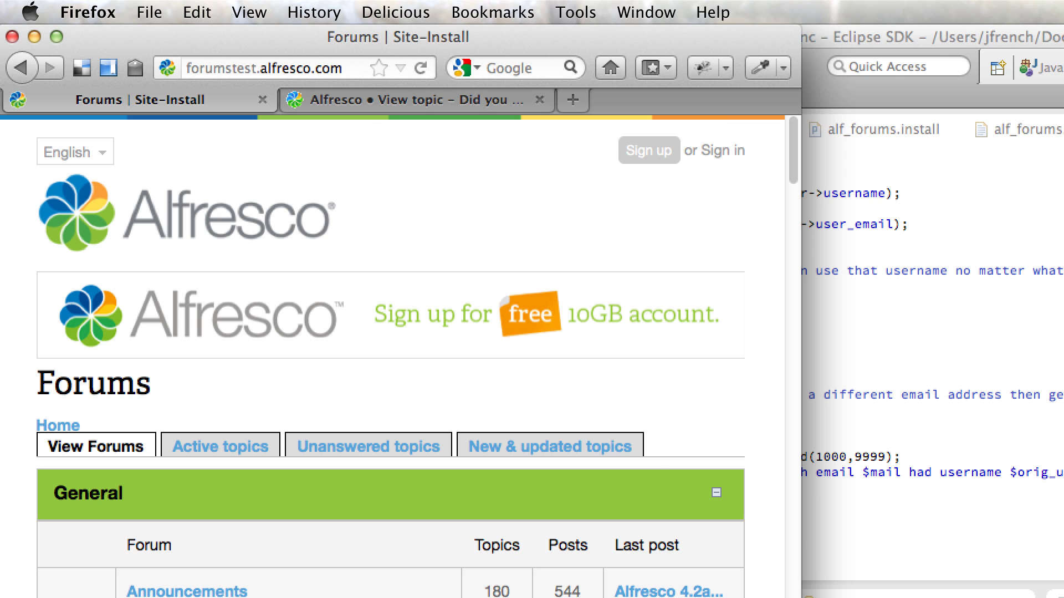
pyautogui.moveTo(802, 597); pyautogui.dragTo(842, 597)
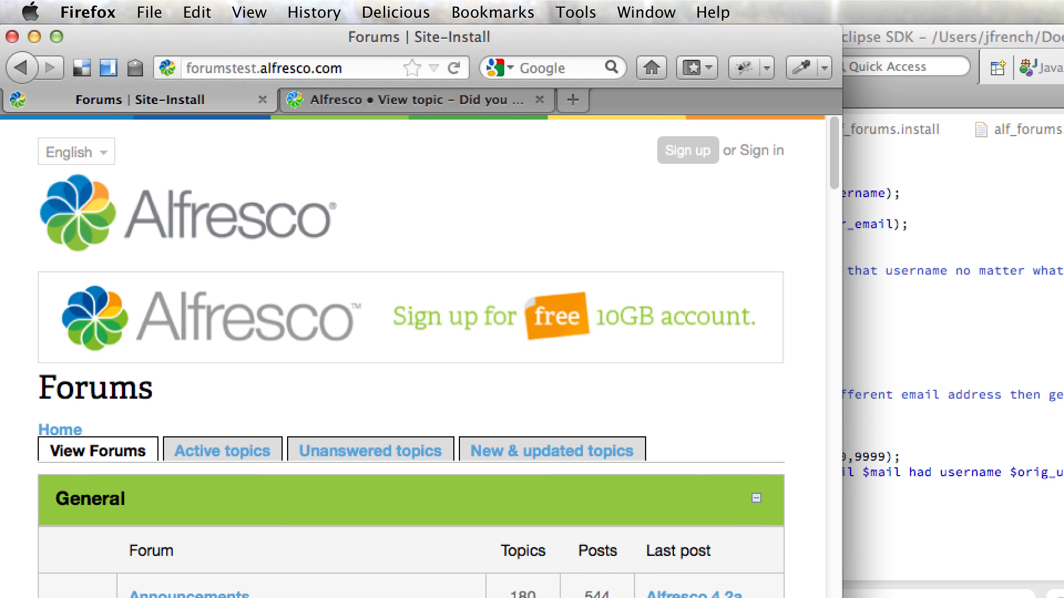
# Step: Open the old forum's "Did you know" topic and copy its address from .alfresco.com through viewtopic.php?f=58&t=45279
pyautogui.click(421, 103)
pyautogui.scroll(-10, 226, 400)
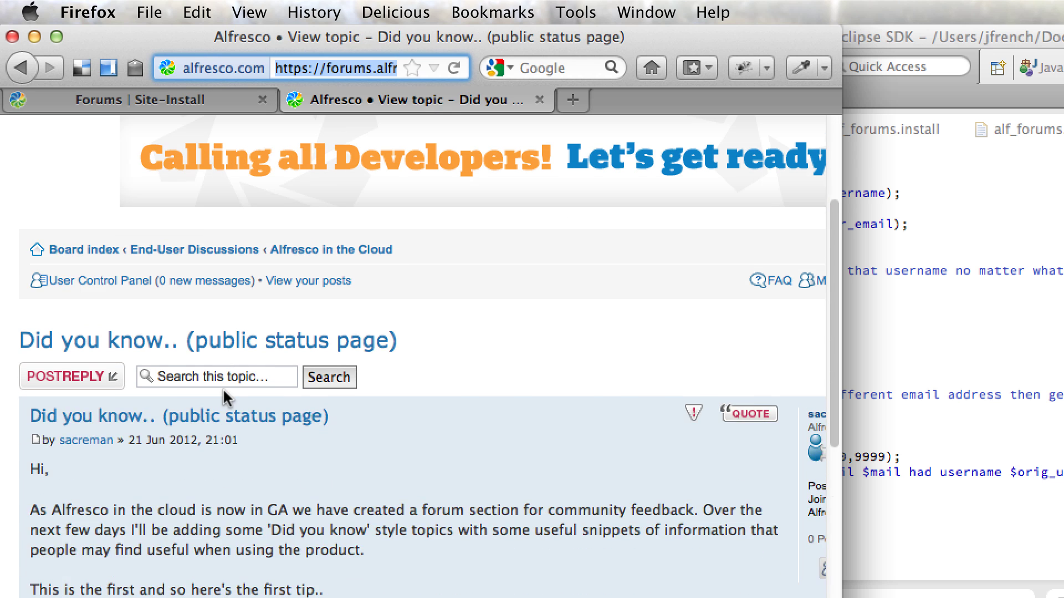
pyautogui.scroll(5, 223, 388)
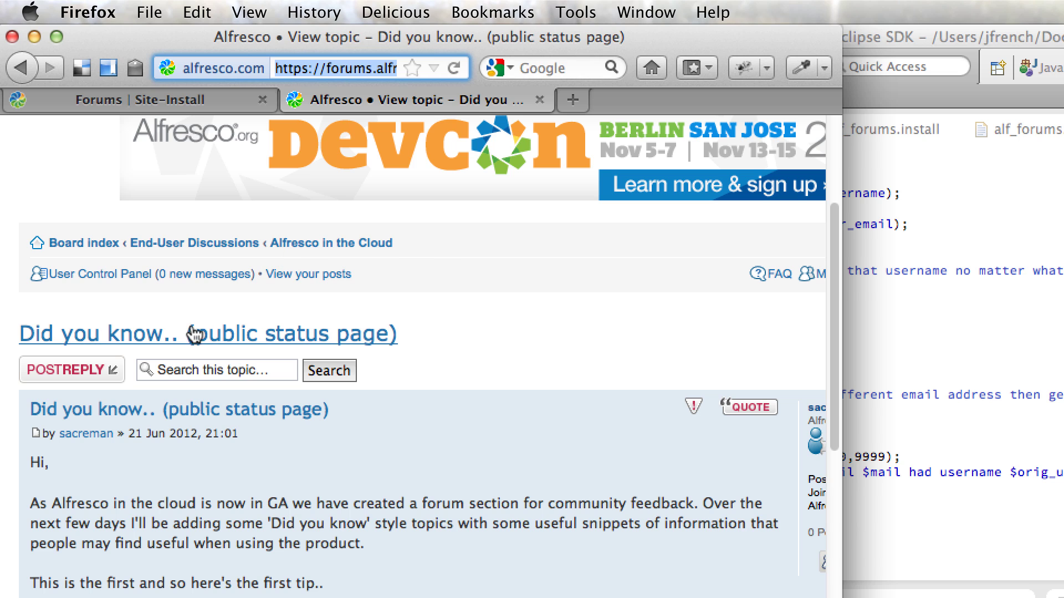
pyautogui.click(351, 65)
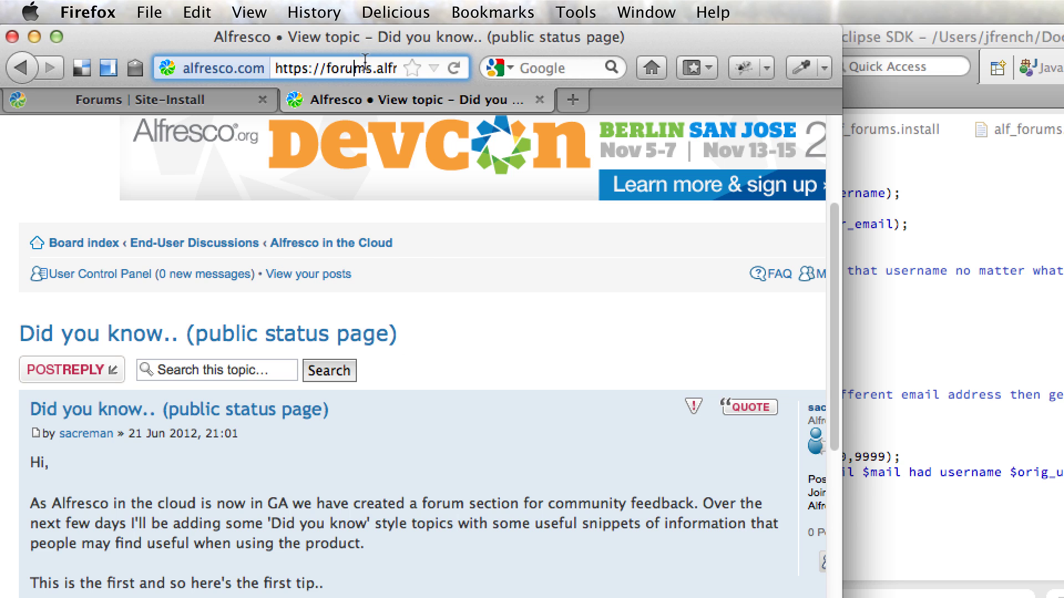
pyautogui.moveTo(366, 66); pyautogui.dragTo(553, 74)
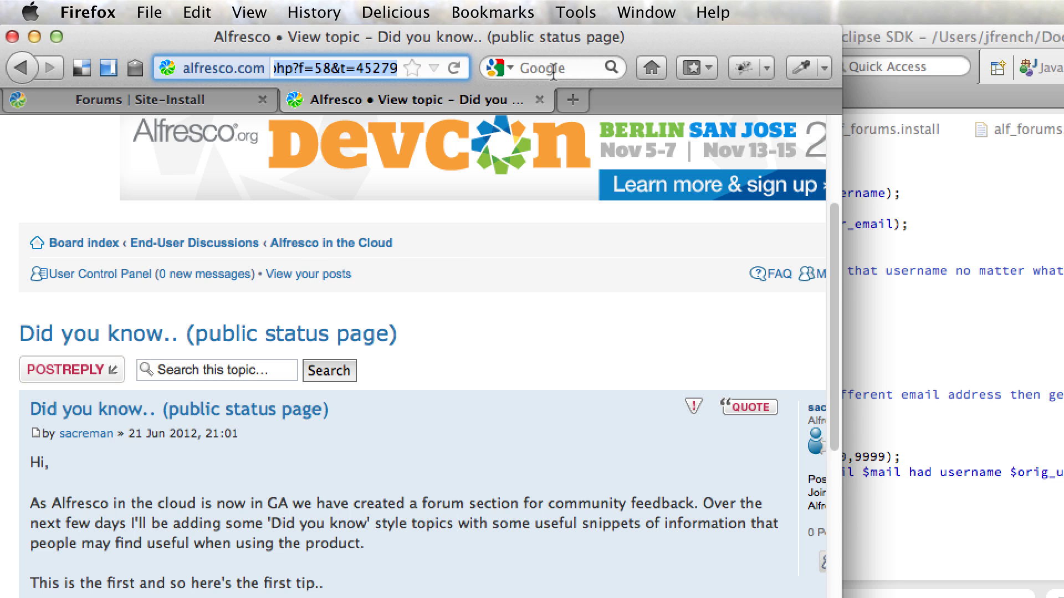
# Step: Return to the test forum and append the copied topic address to forumstest.alfresco.com
pyautogui.click(77, 100)
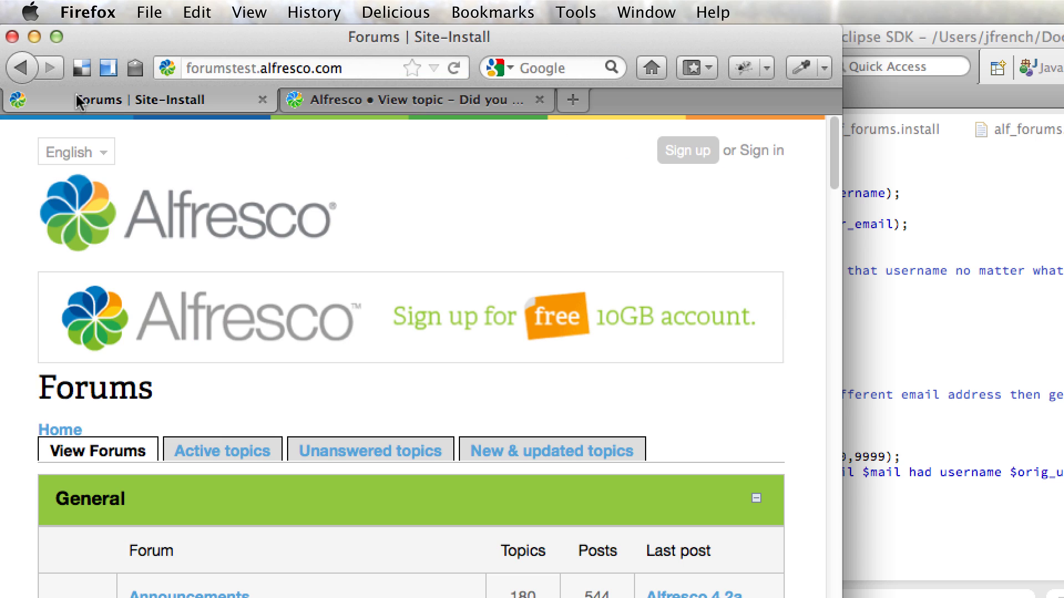
pyautogui.click(343, 62)
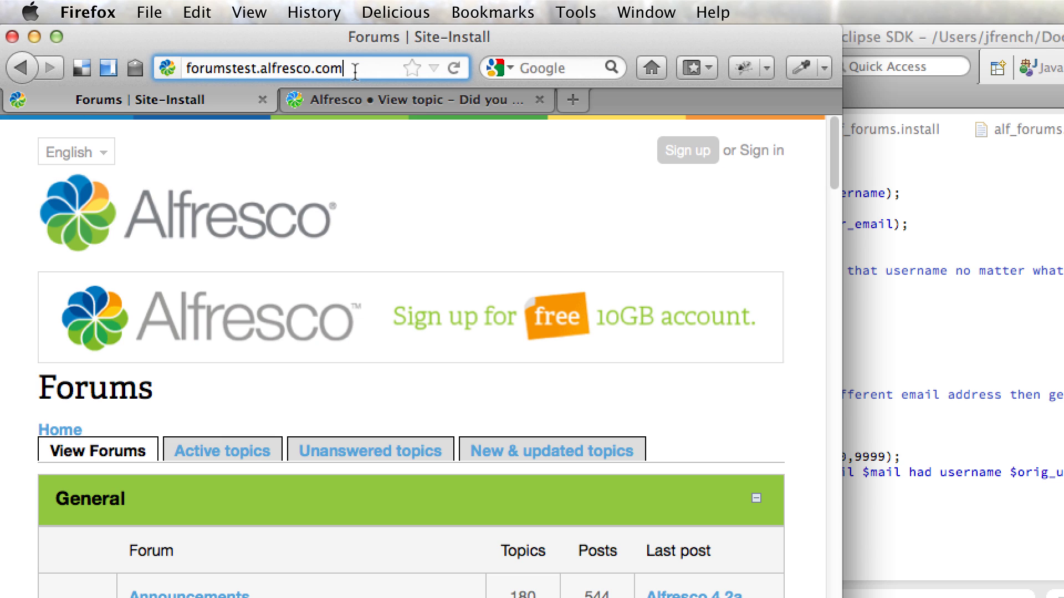
pyautogui.press('super+v')
# Step: Remove the duplicated domain so the address reads forumstest.alfresco.com/en/viewtopic.php?f=58&t=45279, and load it
pyautogui.press('Left')
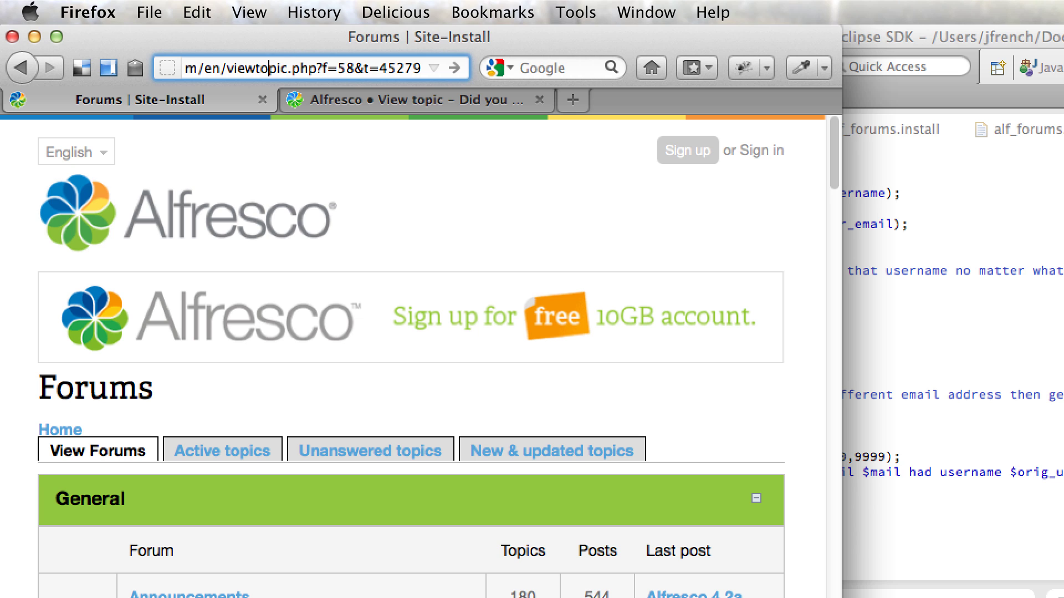
pyautogui.hotkey('shift', 'Left')
pyautogui.hotkey('shift', 'Left')
pyautogui.hotkey('shift', 'Left')
pyautogui.hotkey('shift', 'Left')
pyautogui.hotkey('shift', 'Left')
pyautogui.hotkey('shift', 'Left')
pyautogui.hotkey('shift', 'Left')
pyautogui.hotkey('shift', 'Left')
pyautogui.hotkey('shift', 'Left')
pyautogui.hotkey('shift', 'Left')
pyautogui.hotkey('shift', 'Left')
pyautogui.hotkey('shift', 'Left')
pyautogui.hotkey('shift', 'Left')
pyautogui.hotkey('shift', 'Left')
pyautogui.hotkey('shift', 'Left')
pyautogui.hotkey('shift', 'Left')
pyautogui.hotkey('shift', 'Left')
pyautogui.hotkey('shift', 'Left')
pyautogui.hotkey('shift', 'Left')
pyautogui.hotkey('shift', 'Left')
pyautogui.hotkey('shift', 'Left')
pyautogui.hotkey('shift', 'Left')
pyautogui.hotkey('shift', 'Left')
pyautogui.hotkey('shift', 'Left')
pyautogui.hotkey('shift', 'Left')
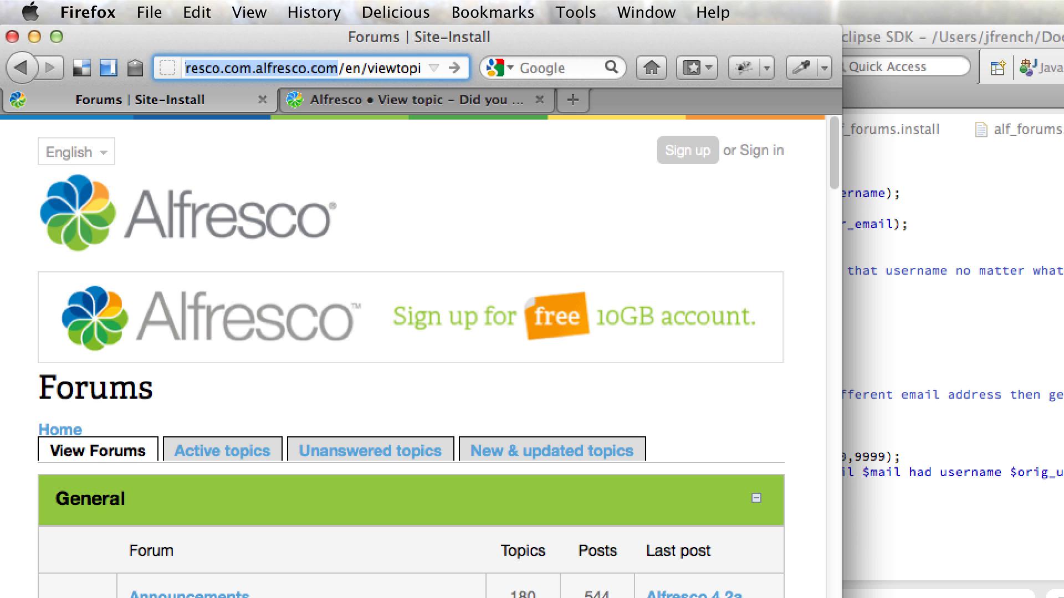
pyautogui.hotkey('shift', 'Right')
pyautogui.hotkey('shift', 'Right')
pyautogui.hotkey('shift', 'Right')
pyautogui.hotkey('shift', 'Right')
pyautogui.hotkey('shift', 'Right')
pyautogui.hotkey('shift', 'Right')
pyautogui.hotkey('shift', 'Right')
pyautogui.hotkey('shift', 'Right')
pyautogui.hotkey('shift', 'Right')
pyautogui.hotkey('shift', 'Right')
pyautogui.hotkey('shift', 'Right')
pyautogui.hotkey('shift', 'Right')
pyautogui.hotkey('shift', 'Right')
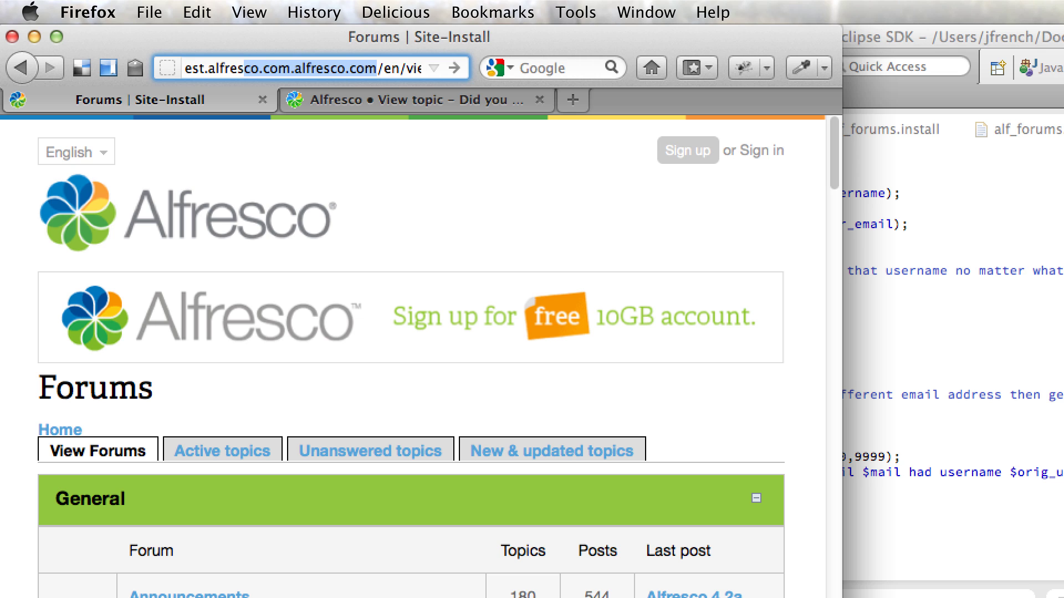
pyautogui.press('BackSpace')
pyautogui.press('BackSpace')
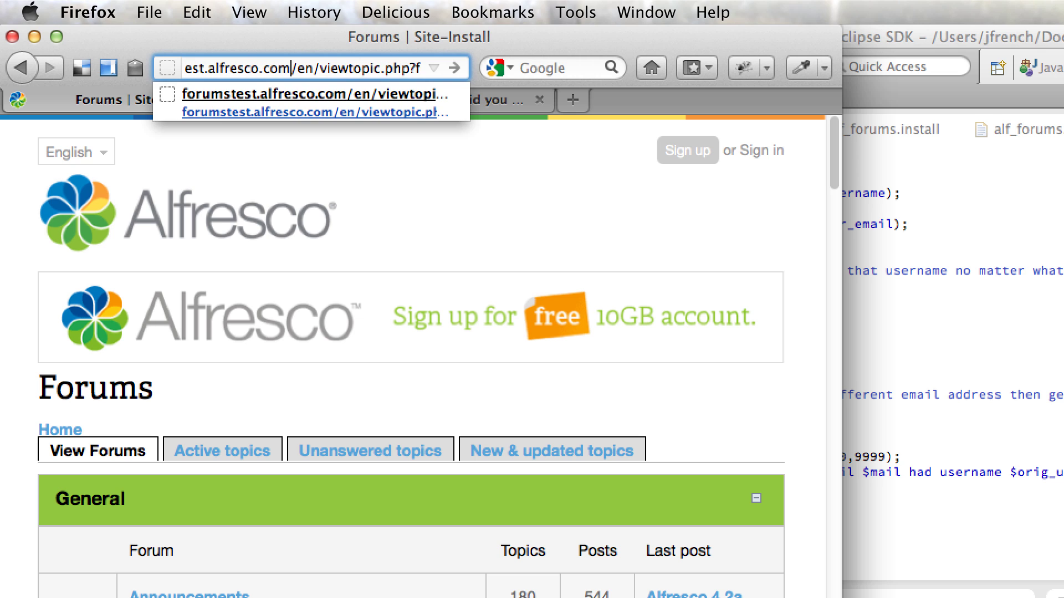
pyautogui.press('Return')
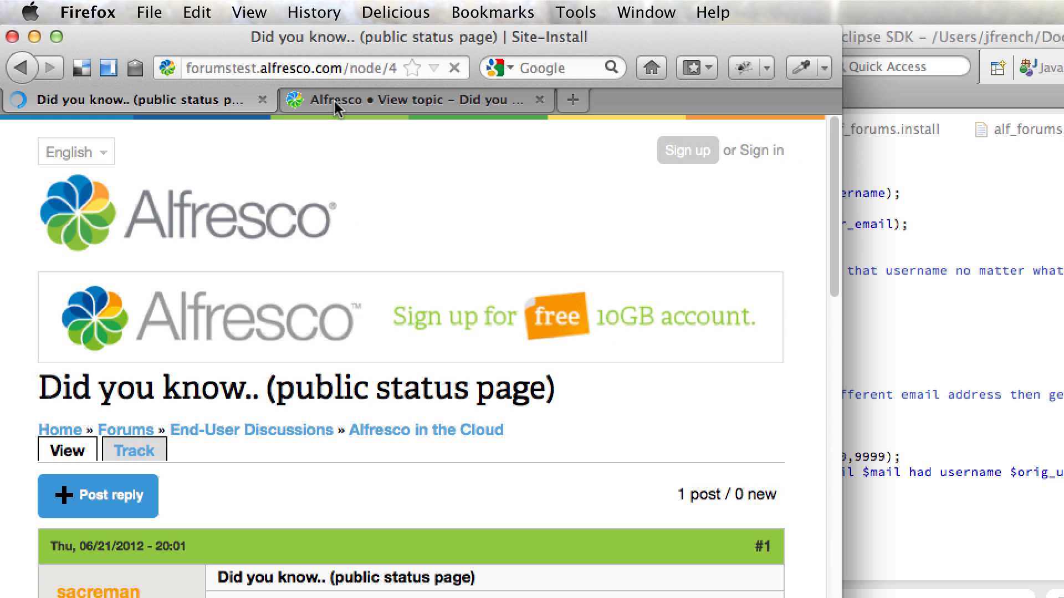
# Step: Look over the loaded topic, go to the Configuration forum through the Forums overview and start a new topic there
pyautogui.scroll(-10, 354, 261)
pyautogui.scroll(-4, 358, 272)
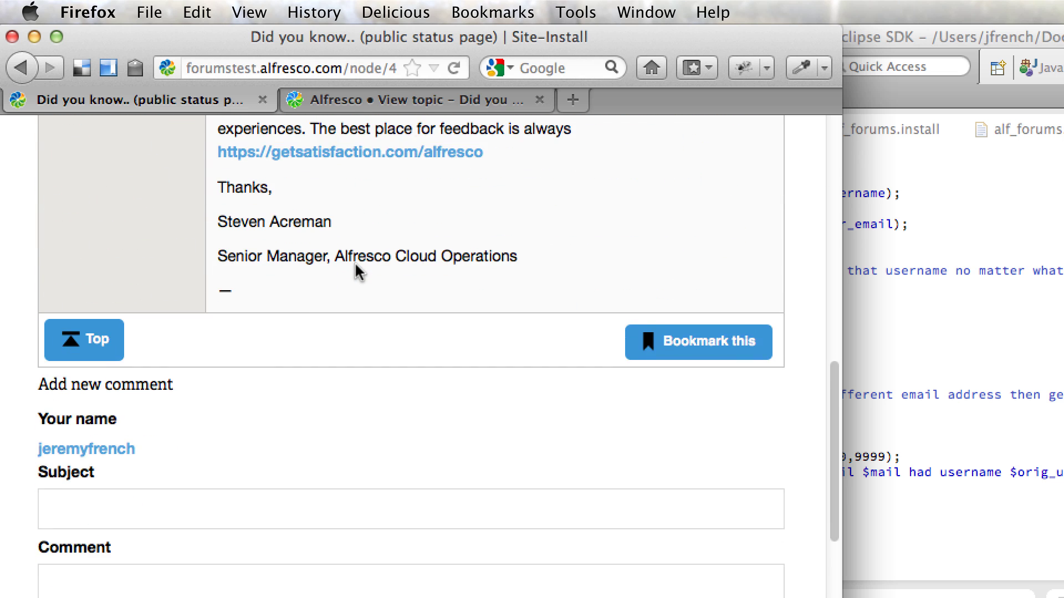
pyautogui.scroll(15, 358, 272)
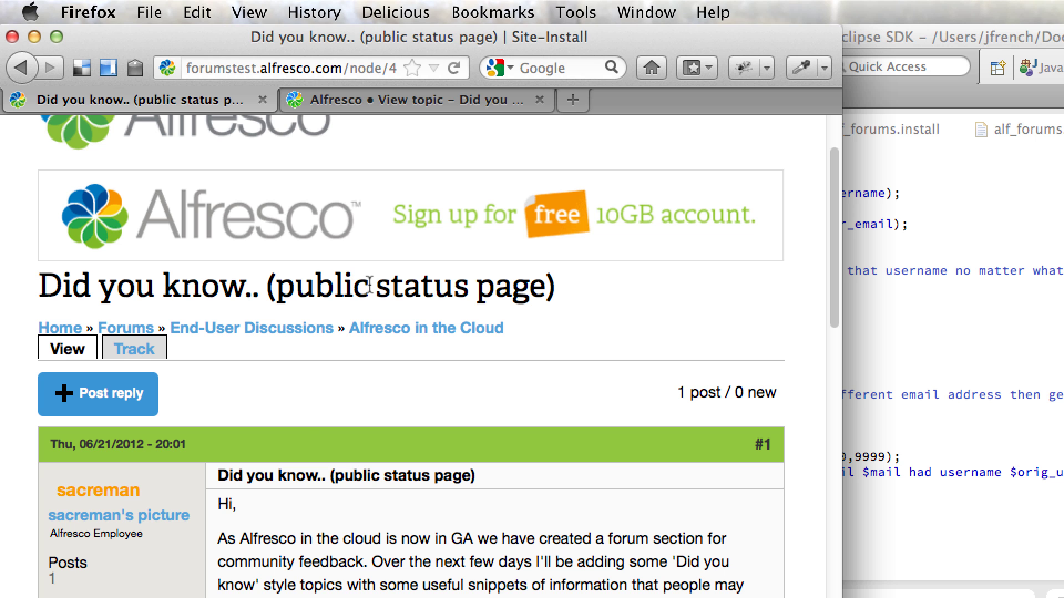
pyautogui.scroll(-3, 311, 435)
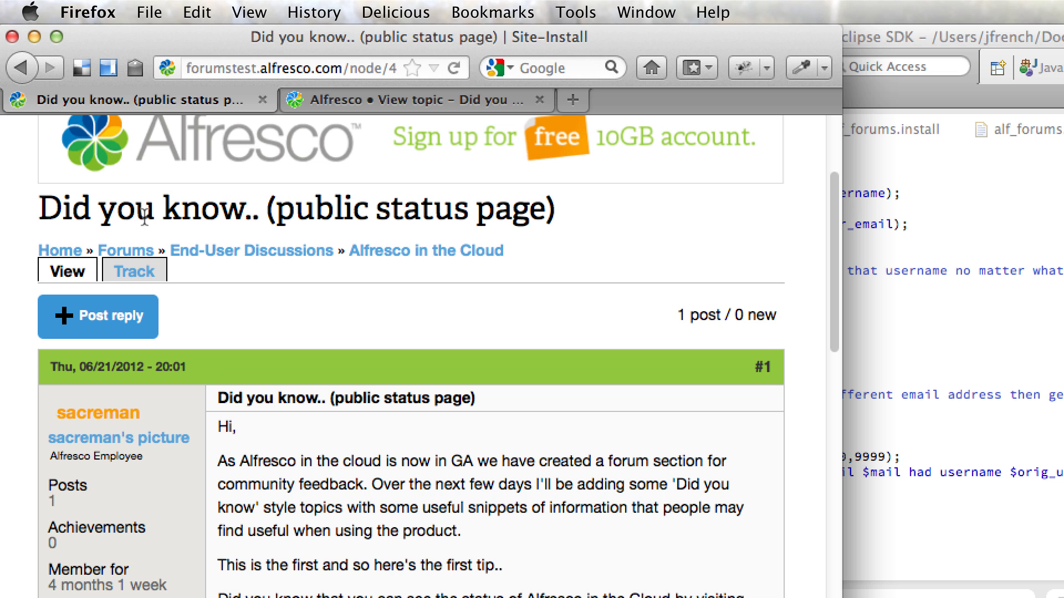
pyautogui.click(133, 254)
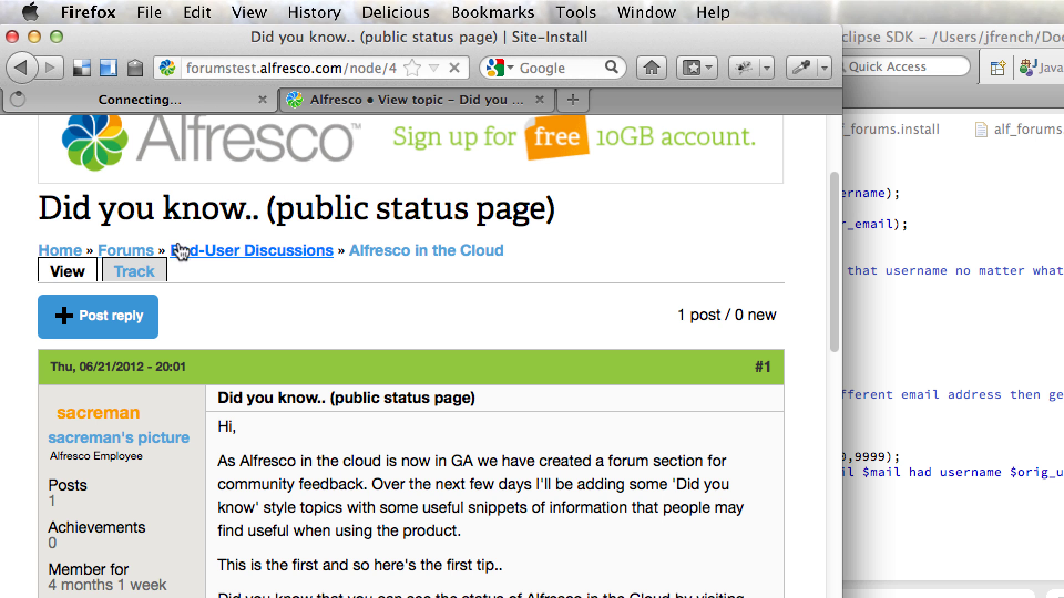
pyautogui.click(114, 443)
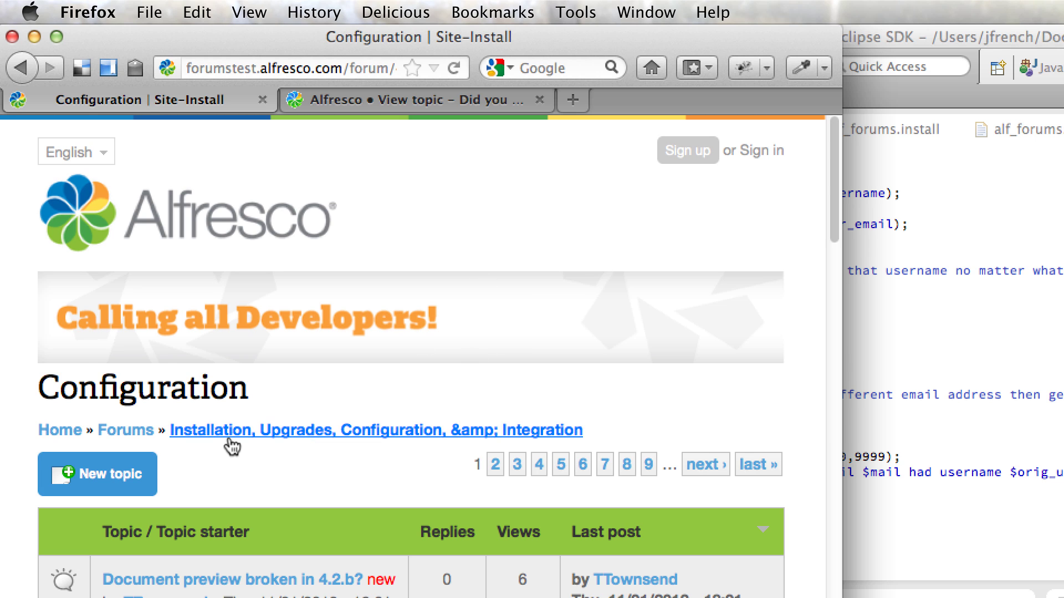
pyautogui.click(130, 471)
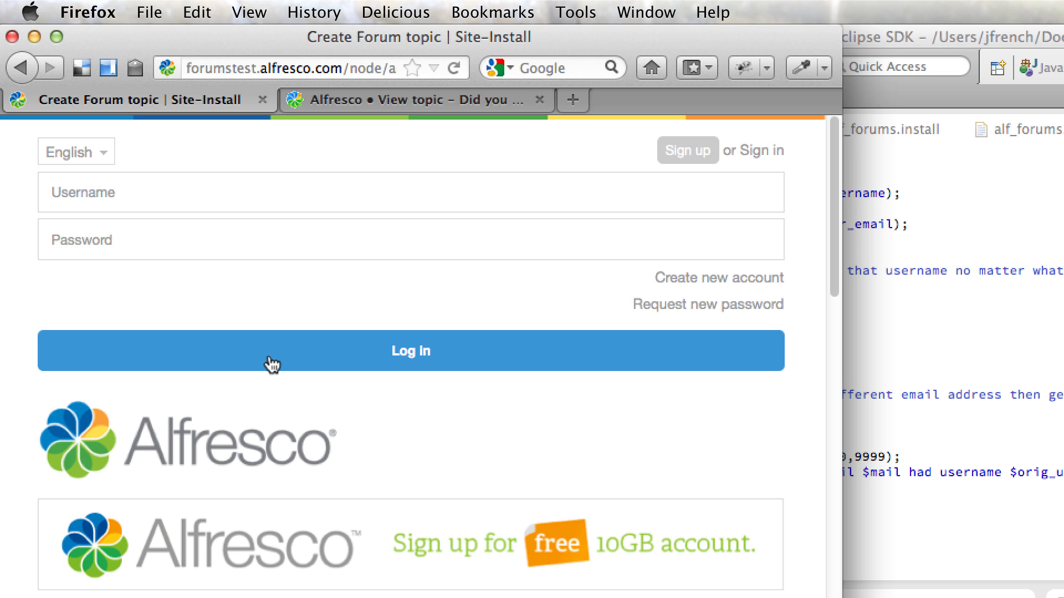
# Step: Enter "This is a demo" as the subject of the new topic in the Configuration forum
pyautogui.scroll(-5, 268, 363)
pyautogui.scroll(-3, 271, 365)
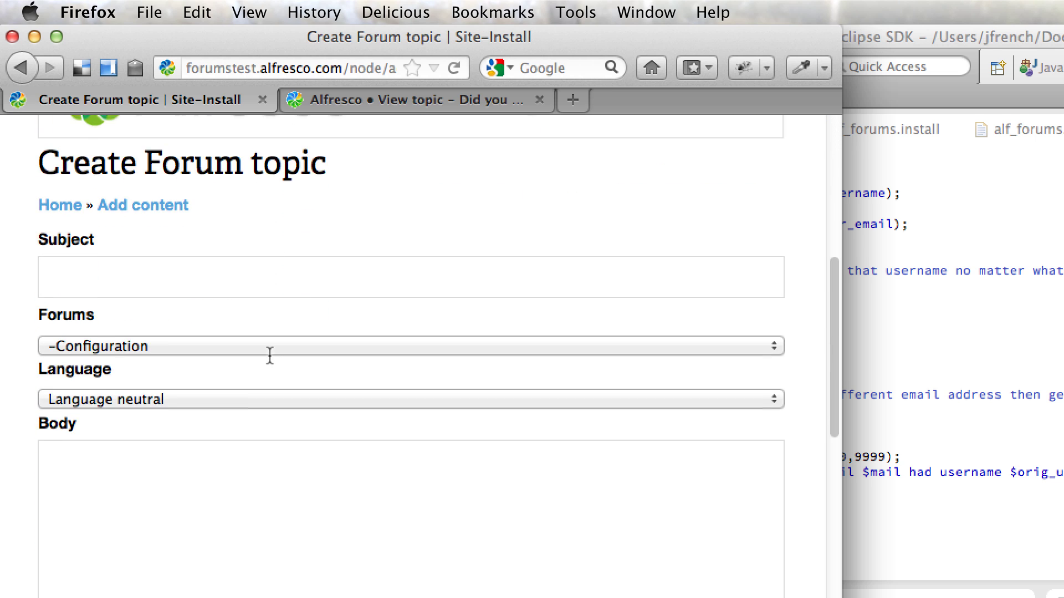
pyautogui.click(186, 240)
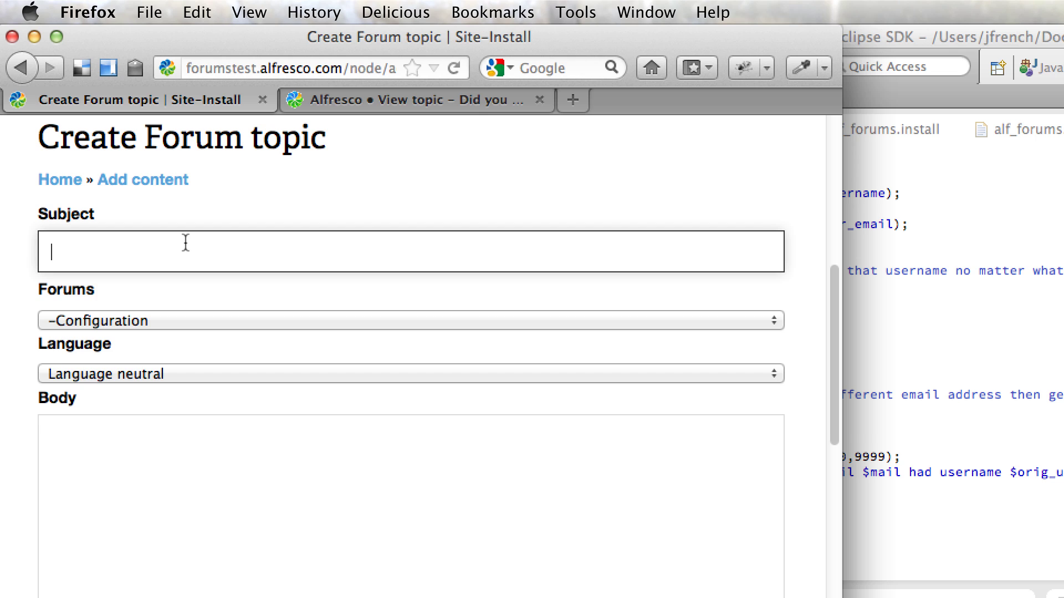
pyautogui.write('This is a demo')
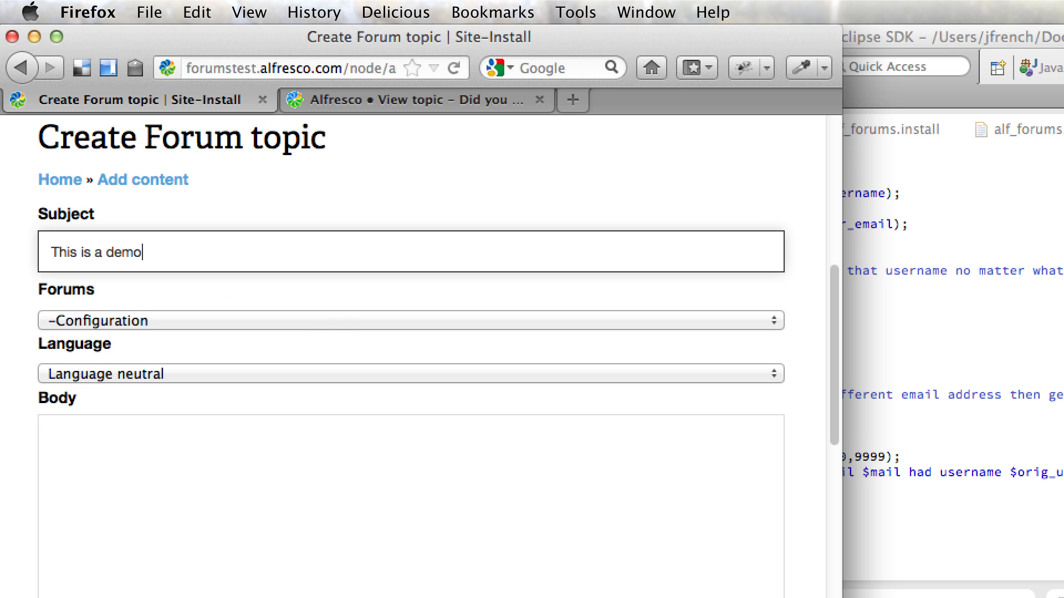
# Step: Set the text format of the topic's body to forum bbcode
pyautogui.click(185, 469)
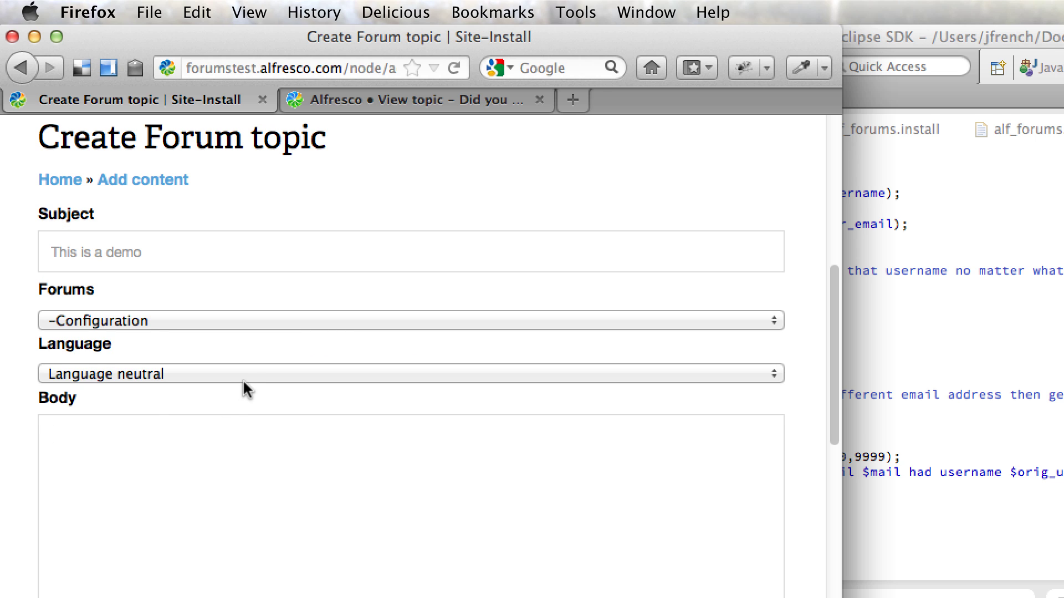
pyautogui.scroll(-4, 253, 464)
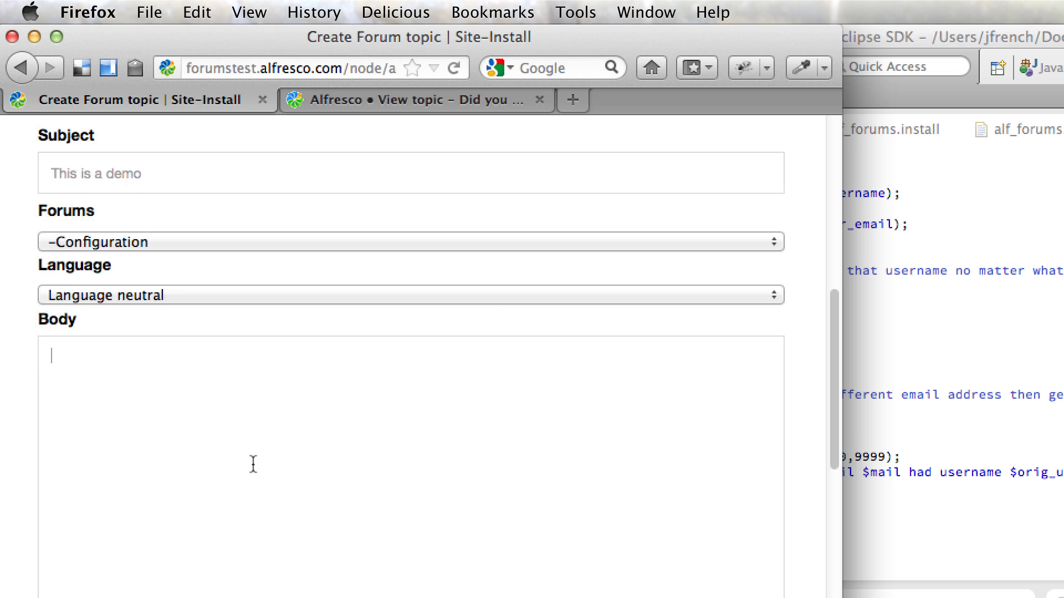
pyautogui.scroll(-2, 254, 465)
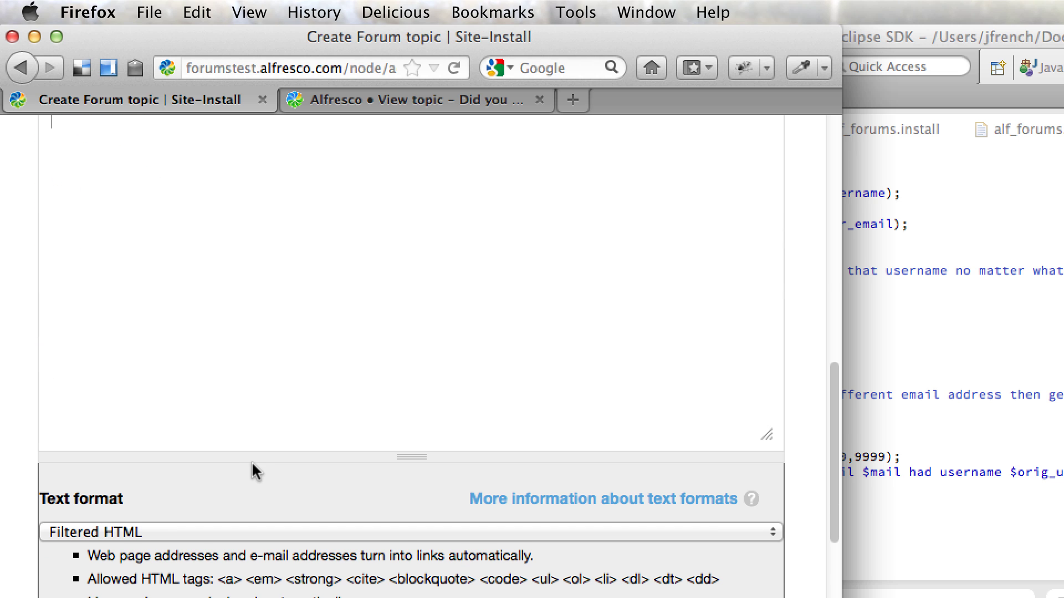
pyautogui.click(247, 534)
pyautogui.click(204, 573)
pyautogui.click(328, 349)
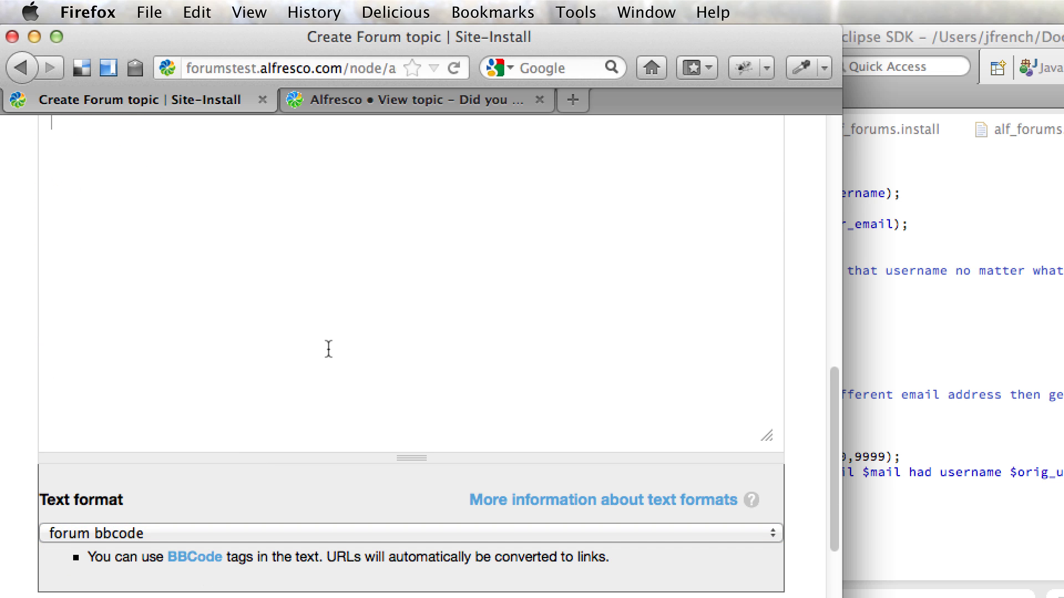
# Step: Set the topic's Alfresco Version to 4.2a
pyautogui.scroll(-5, 328, 349)
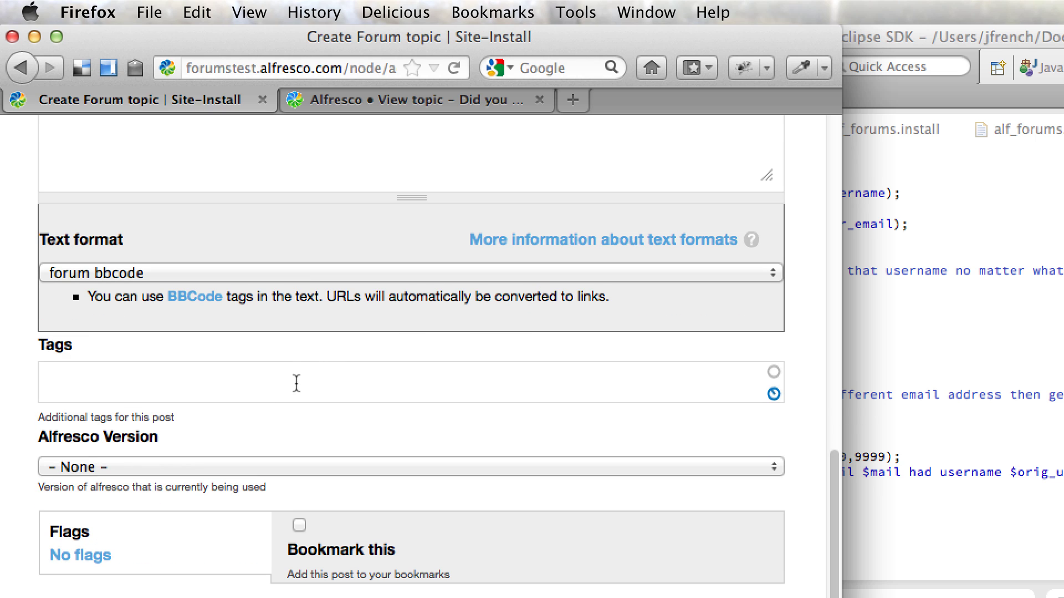
pyautogui.click(260, 460)
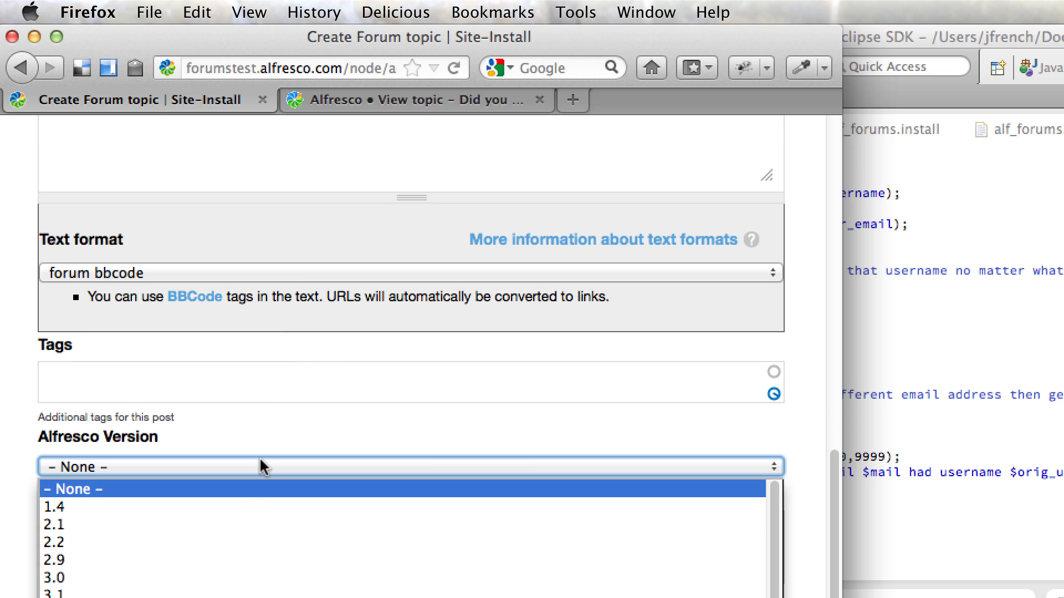
pyautogui.scroll(-3, 405, 538)
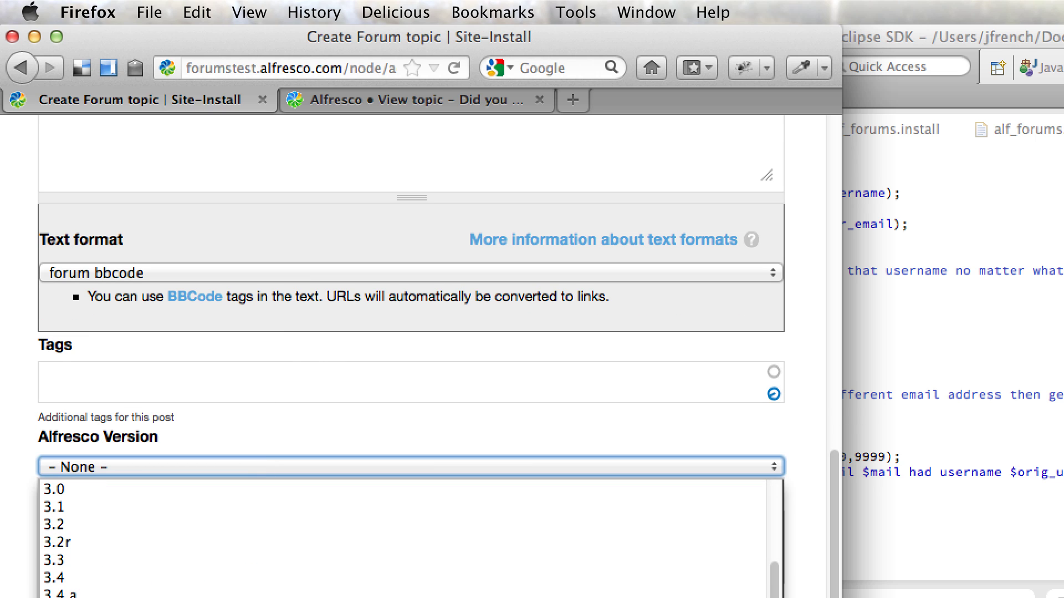
pyautogui.click(260, 597)
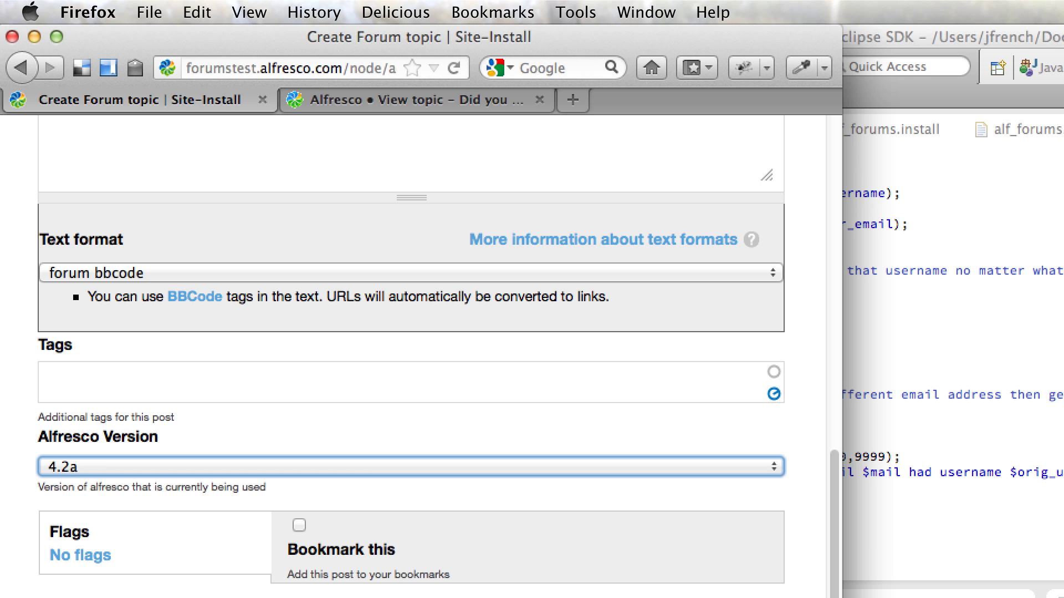
# Step: Look up "cm" among the existing tags and add the suggested CMIS tag to the topic
pyautogui.click(280, 383)
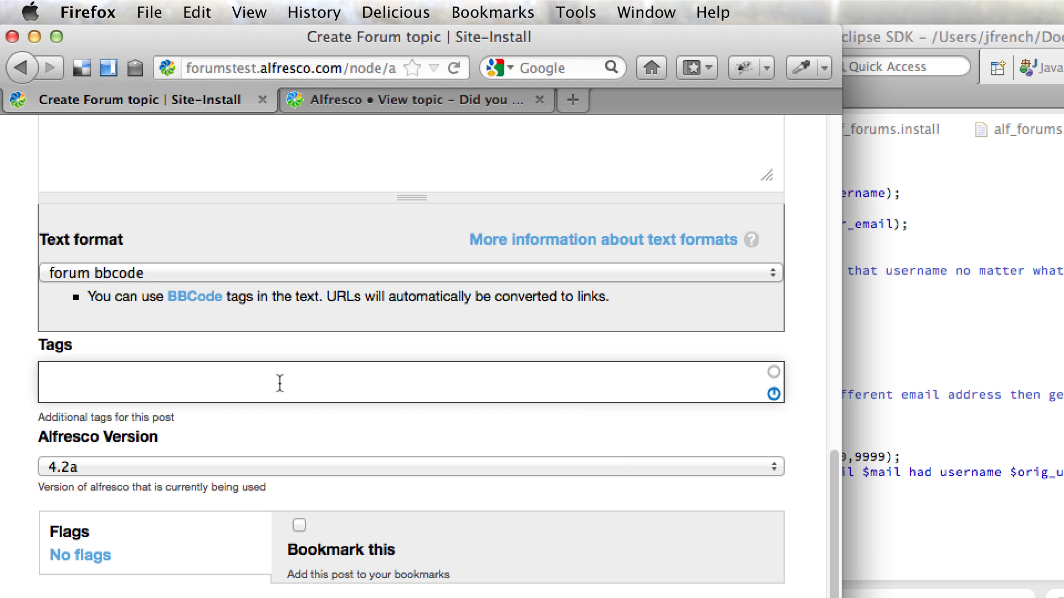
pyautogui.write('c')
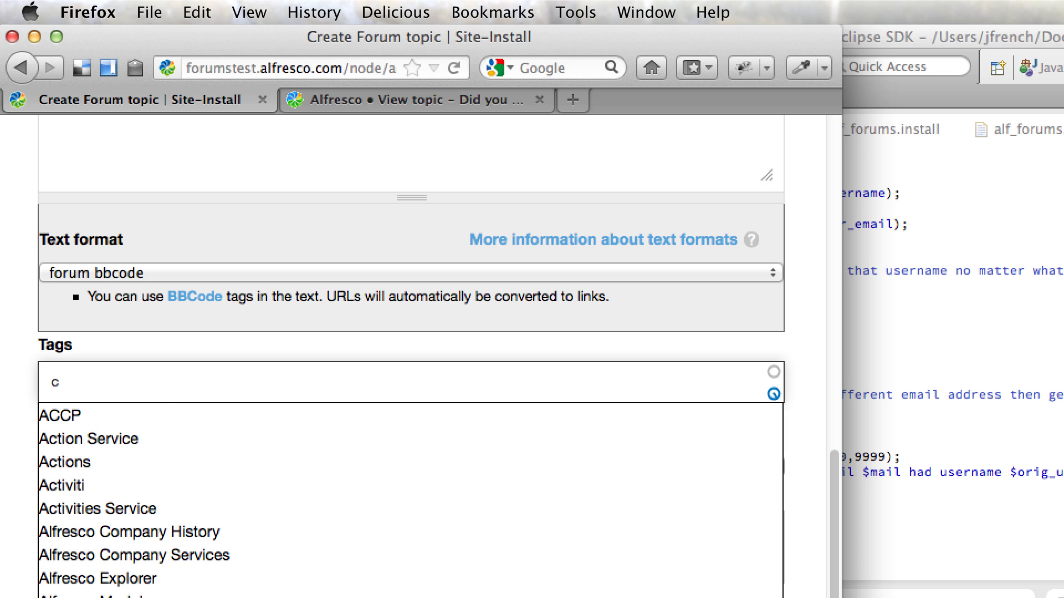
pyautogui.write('m')
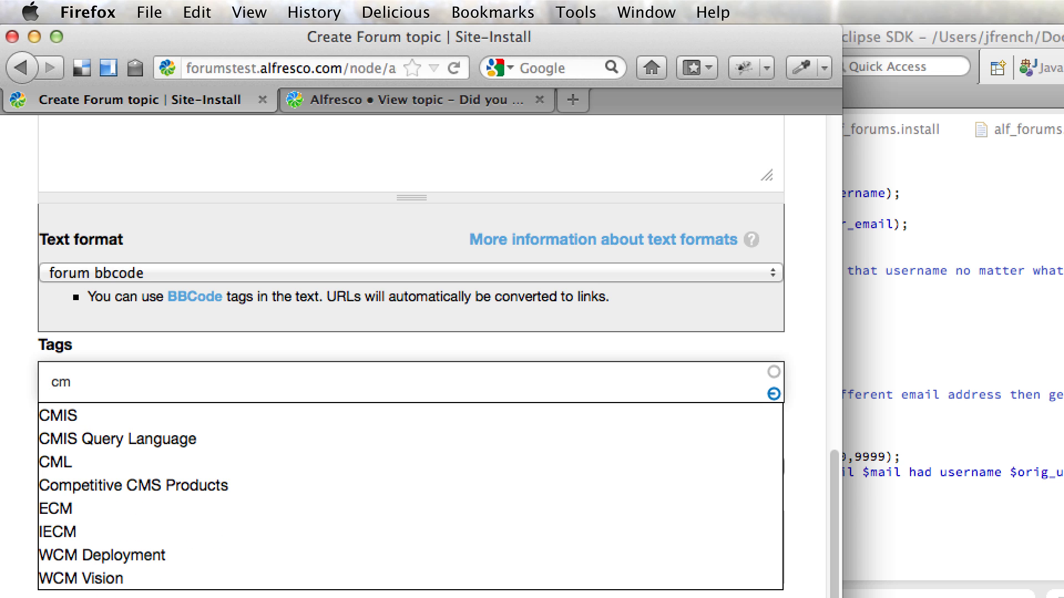
pyautogui.press('Down')
pyautogui.press('Return')
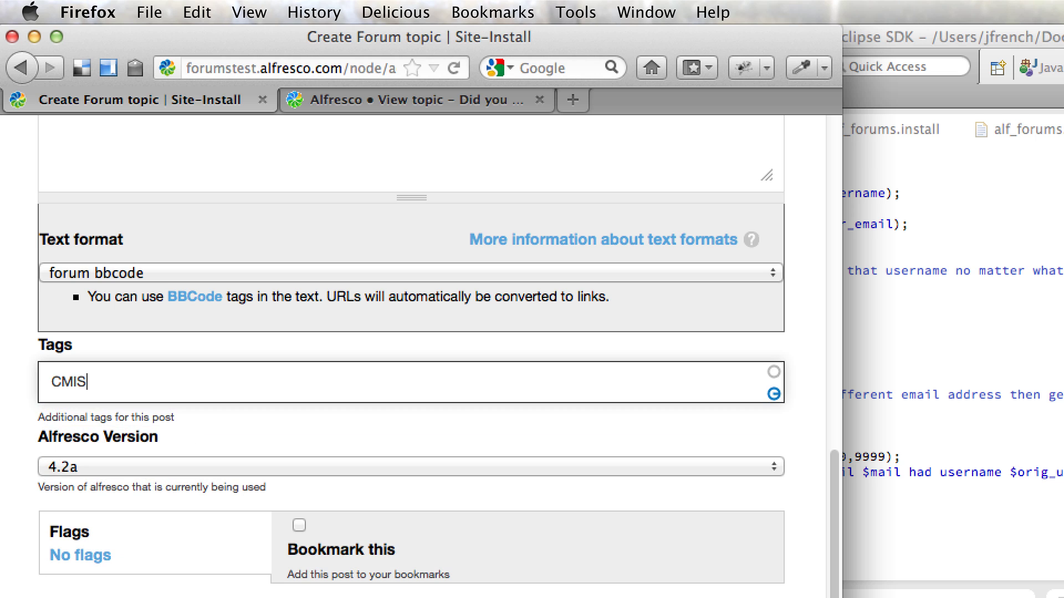
# Step: Fill the topic's body with "This is some demo text" and save the topic
pyautogui.scroll(10, 230, 427)
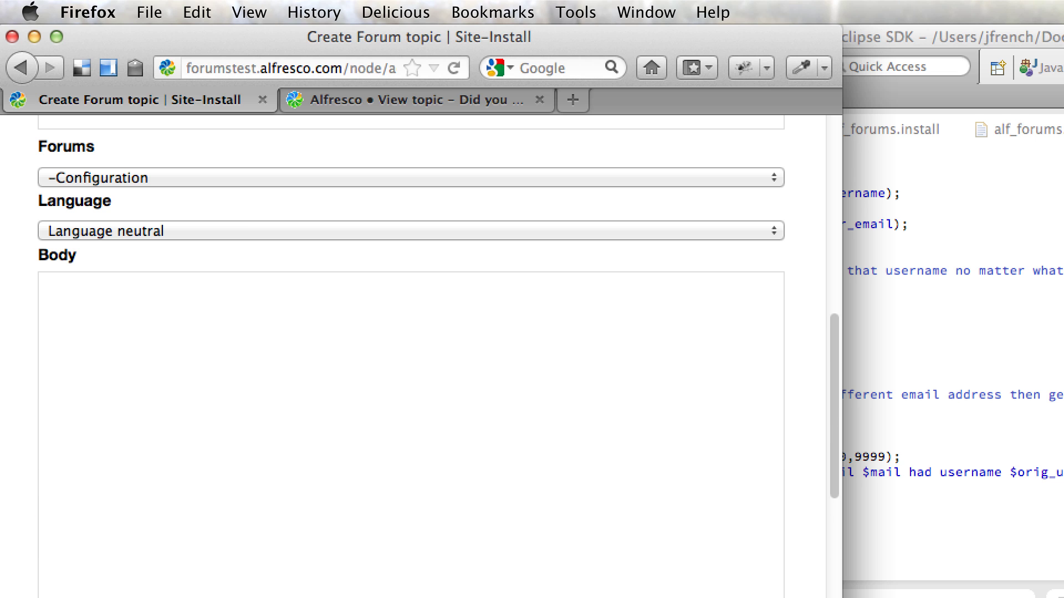
pyautogui.write('This is some demo text')
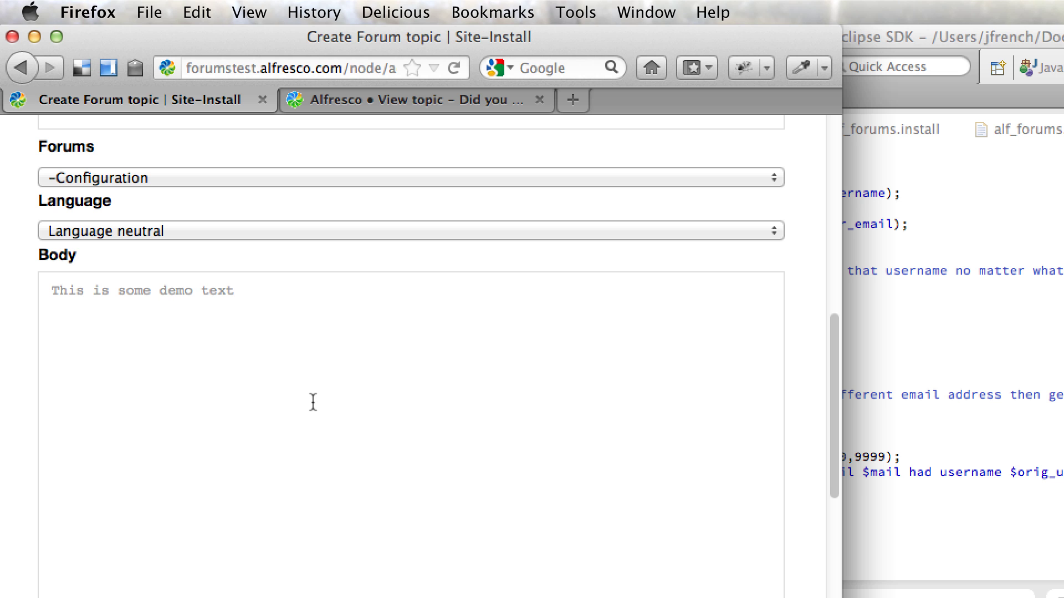
pyautogui.scroll(-10, 311, 401)
pyautogui.click(355, 388)
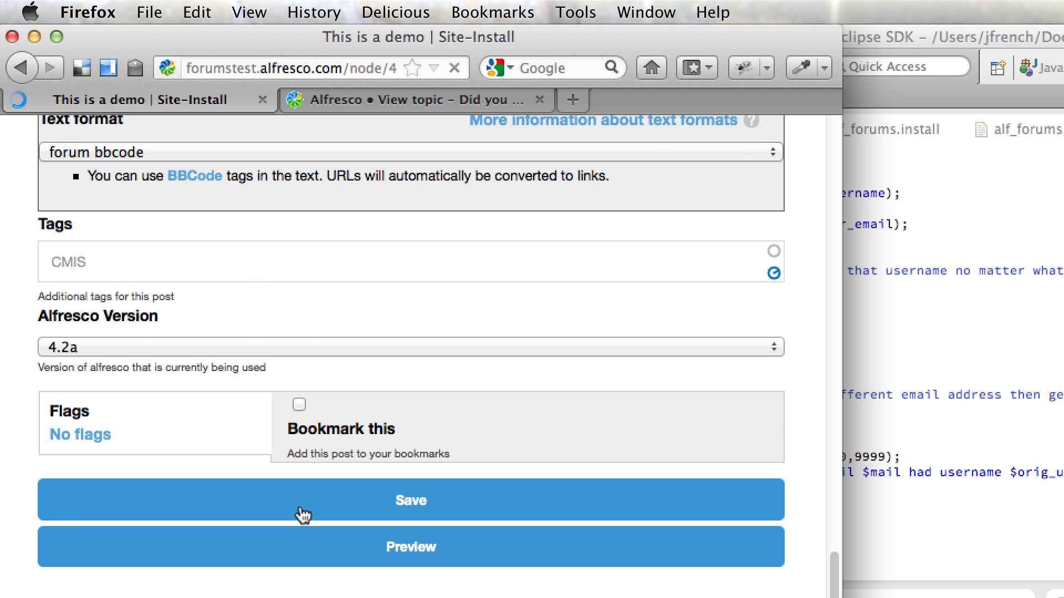
# Step: Review the published demo topic and bookmark its first post
pyautogui.scroll(-3, 430, 497)
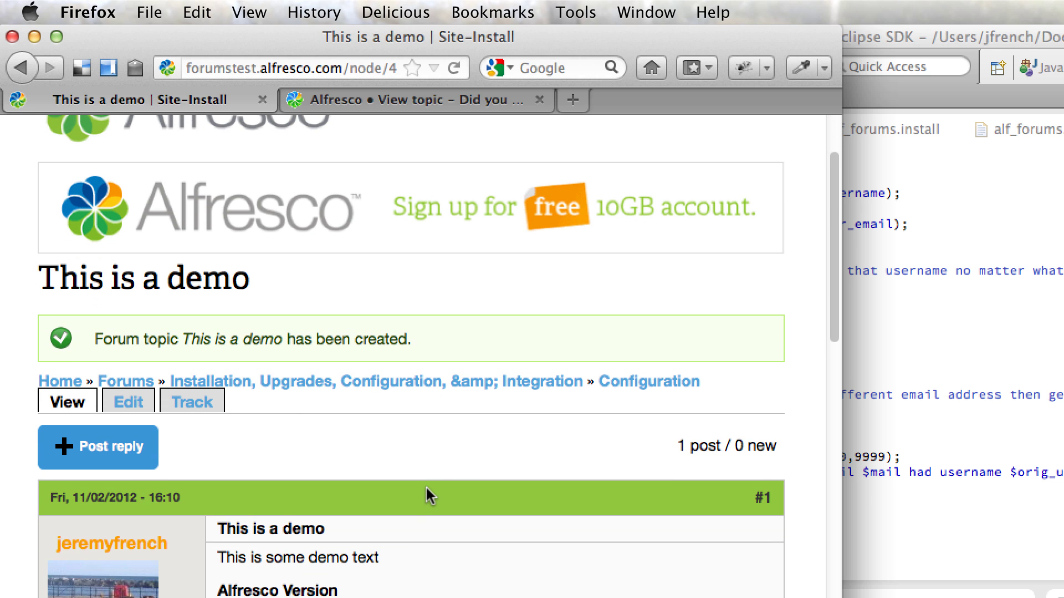
pyautogui.scroll(-10, 425, 488)
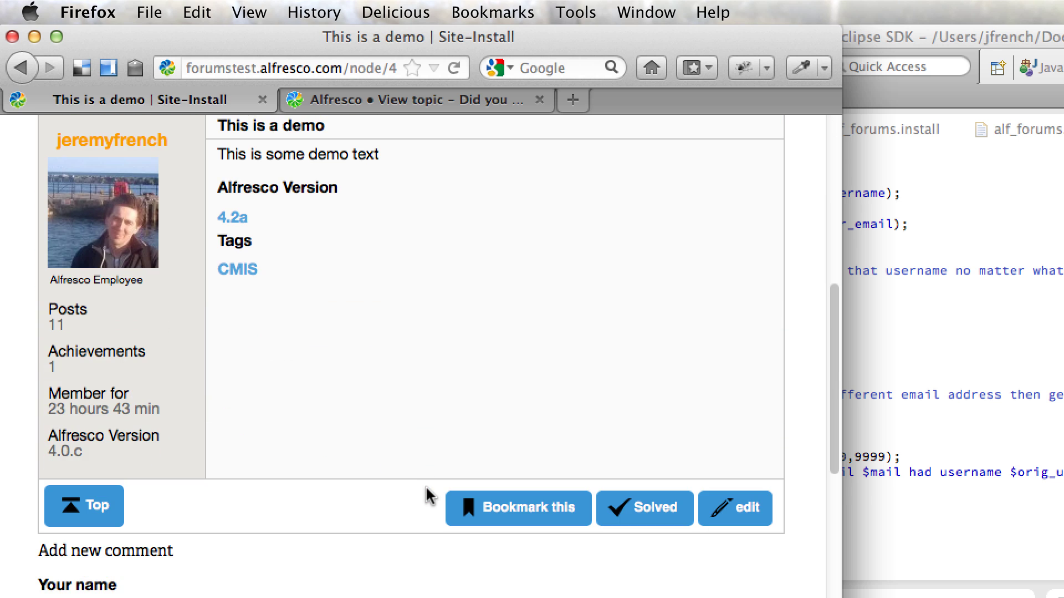
pyautogui.scroll(1, 434, 490)
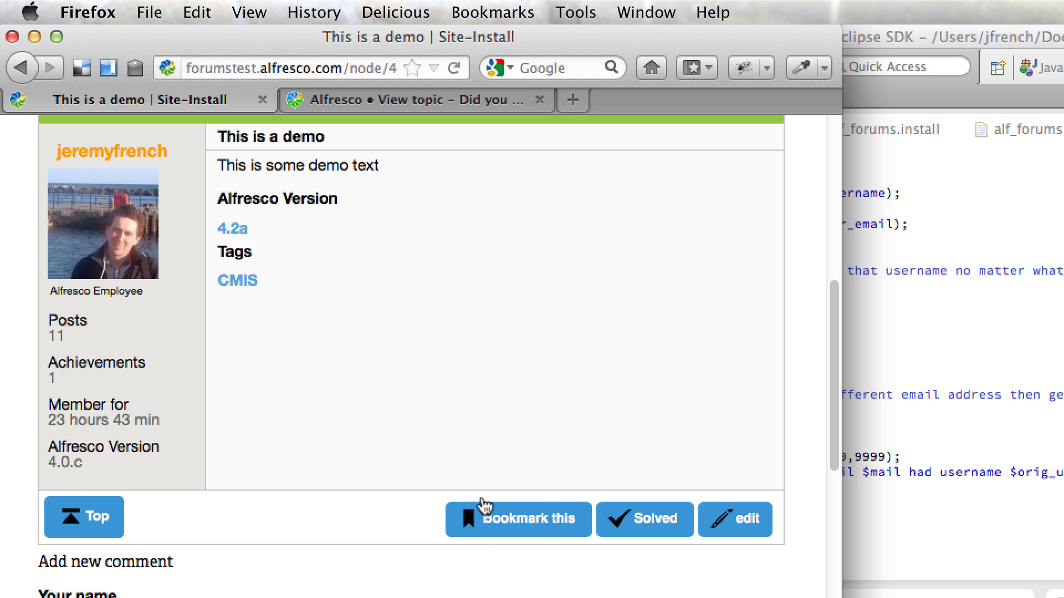
pyautogui.click(477, 531)
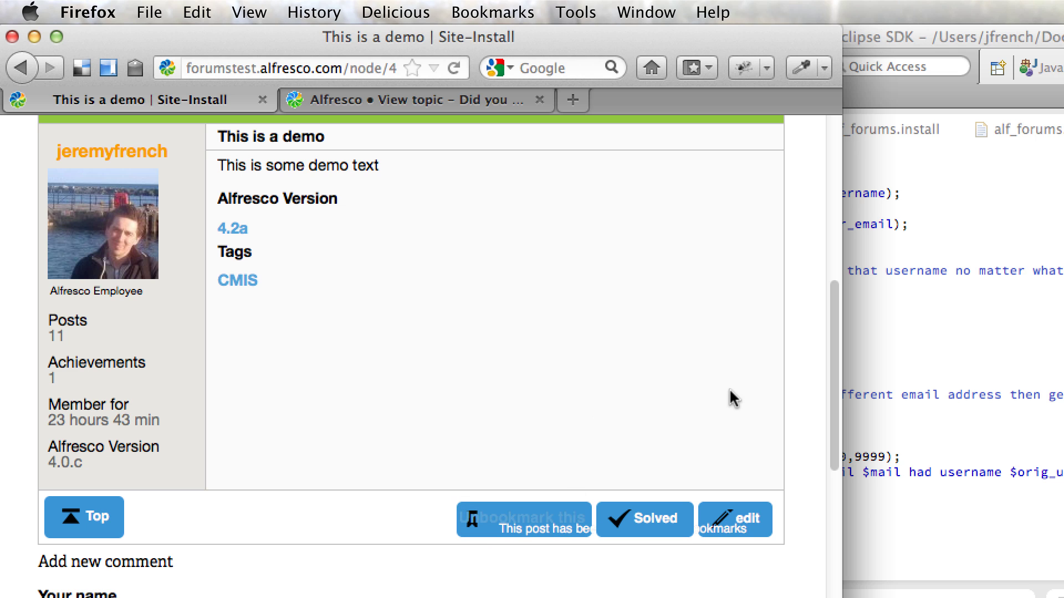
# Step: Open the first post's edit form, look over its fields and return to the topic without changing anything
pyautogui.click(730, 519)
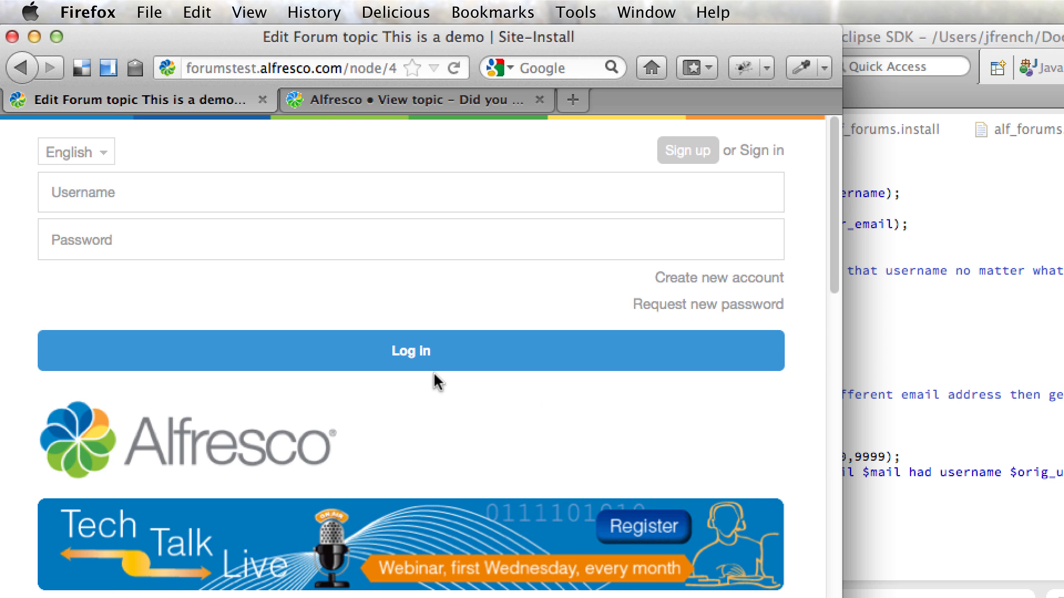
pyautogui.scroll(-10, 434, 382)
pyautogui.scroll(6, 437, 377)
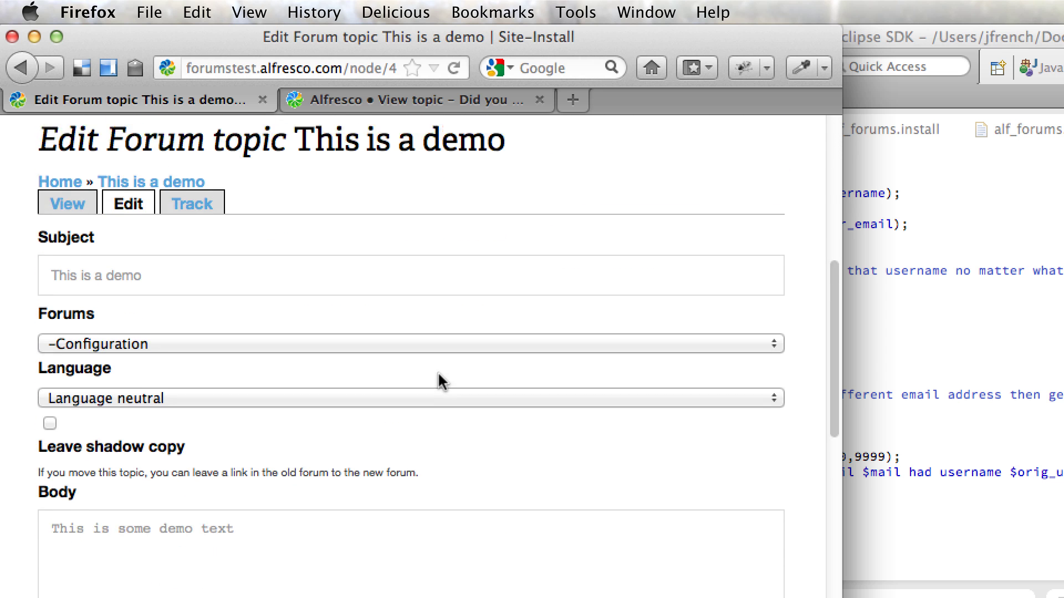
pyautogui.scroll(-5, 195, 297)
pyautogui.scroll(3, 194, 296)
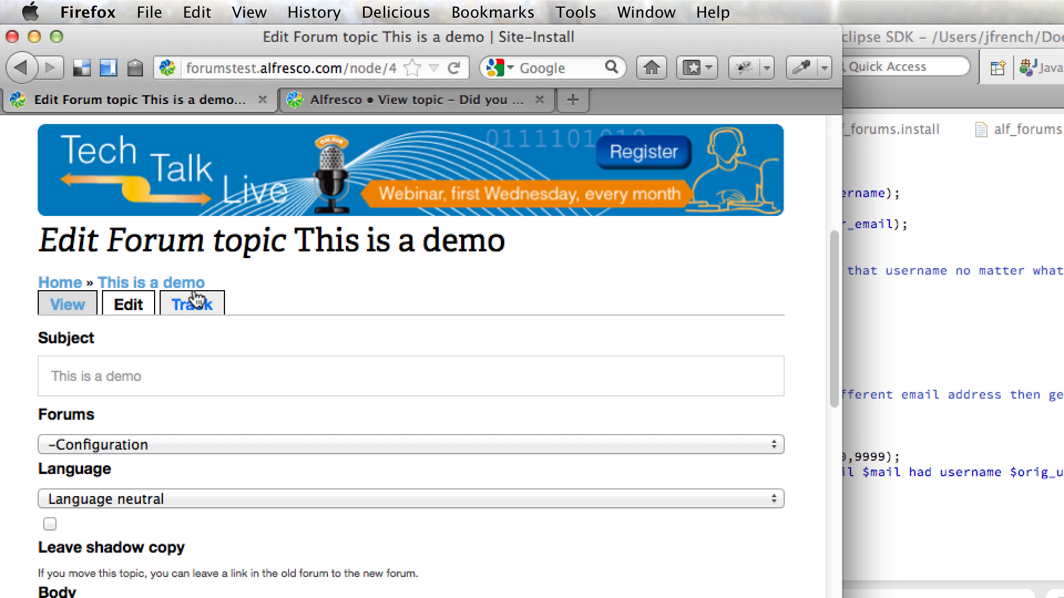
pyautogui.click(23, 69)
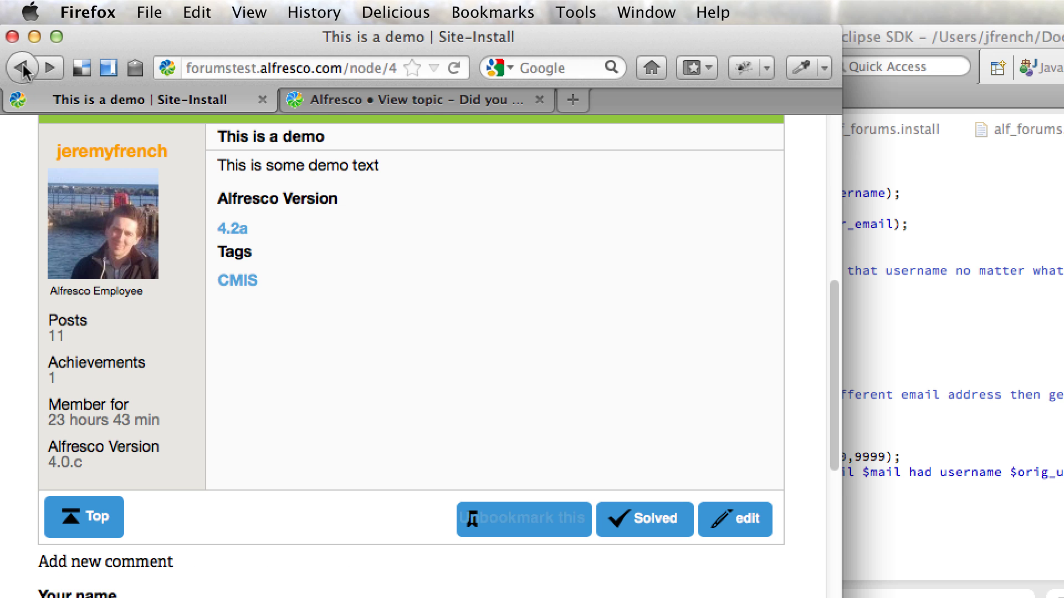
# Step: Enter "This is a reply" as the subject of a new comment below the topic
pyautogui.scroll(-3, 317, 286)
pyautogui.scroll(-5, 316, 278)
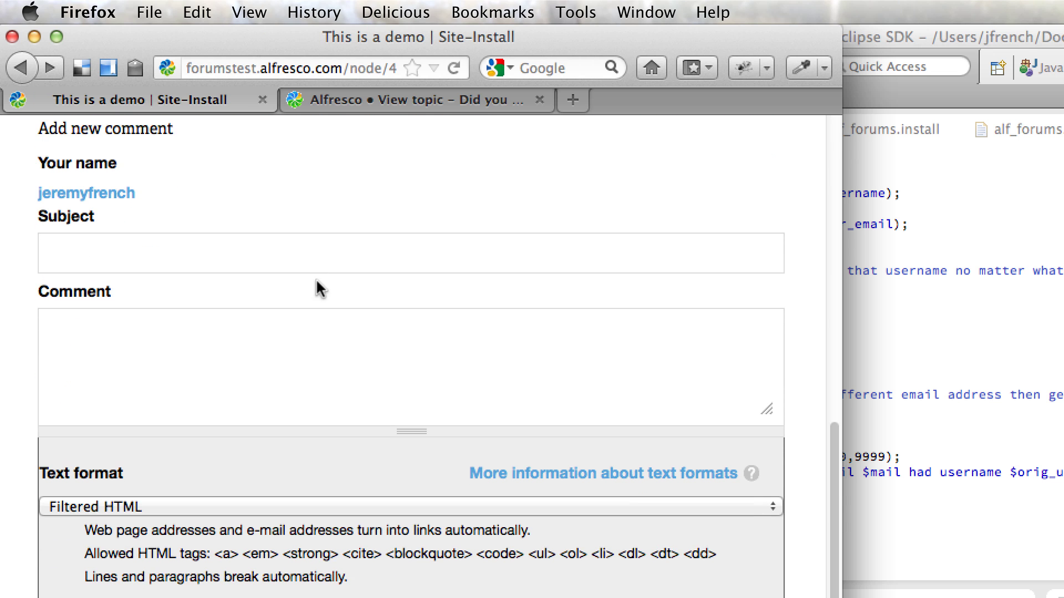
pyautogui.scroll(1, 316, 288)
pyautogui.click(330, 224)
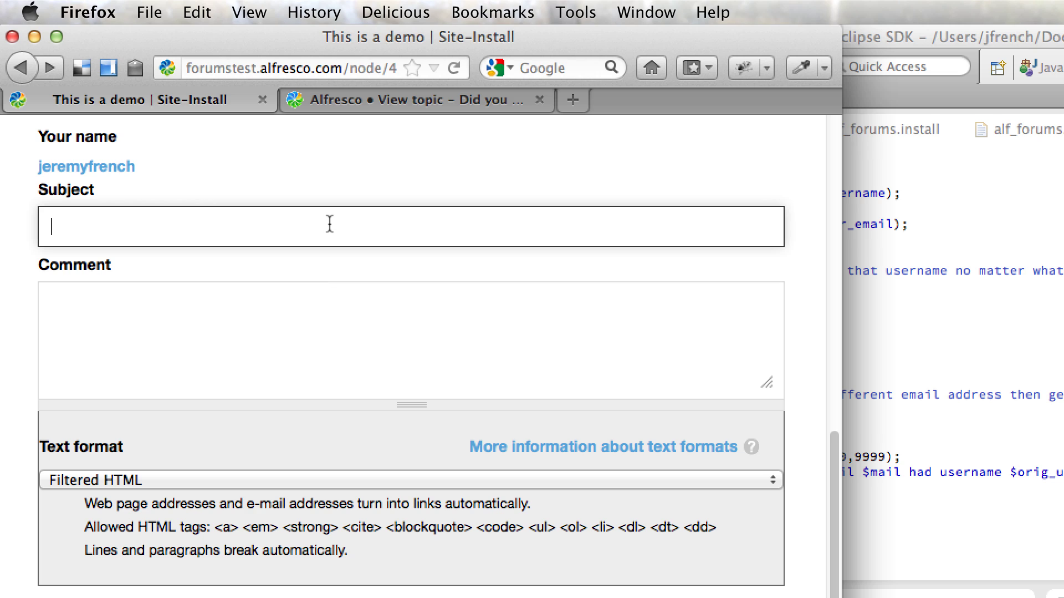
pyautogui.write('This is a reply')
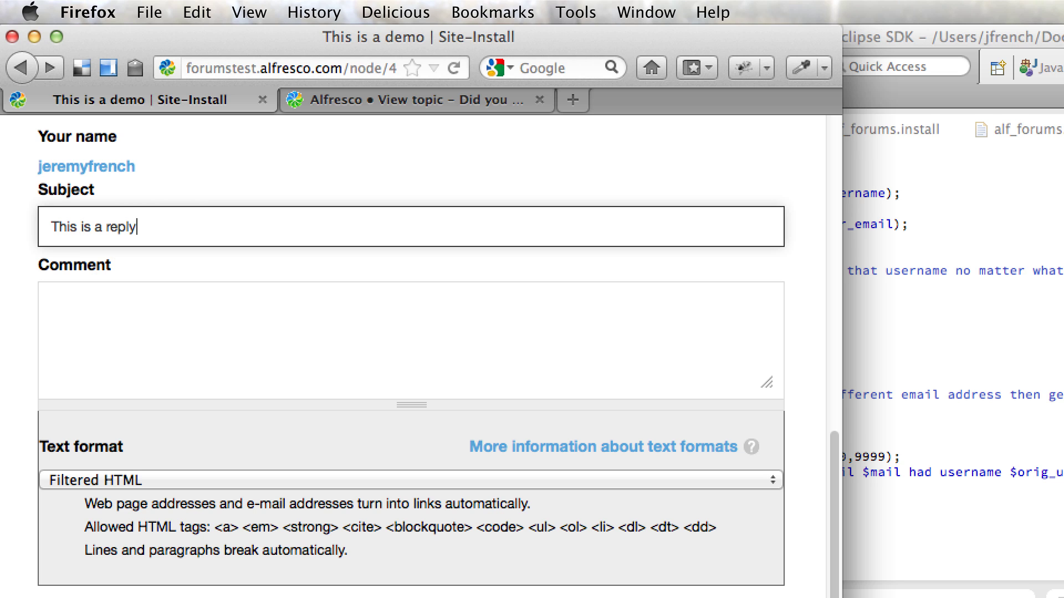
# Step: Write "Hello demo" as the comment text and post the reply
pyautogui.click(321, 368)
pyautogui.write('He')
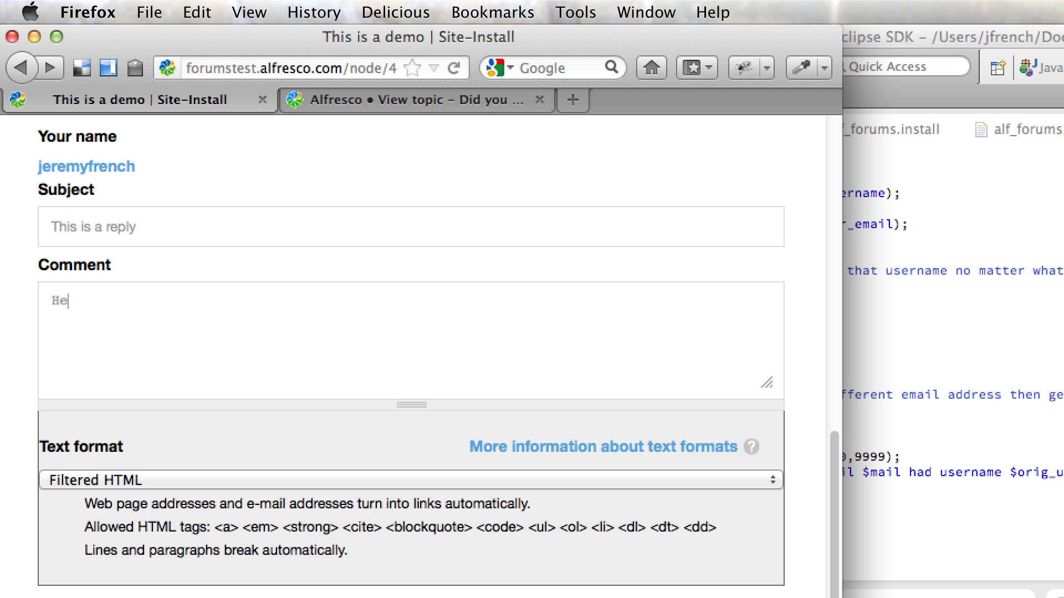
pyautogui.write('llo DEmo')
pyautogui.press('BackSpace')
pyautogui.write('demo')
pyautogui.scroll(-3, 410, 355)
pyautogui.click(337, 511)
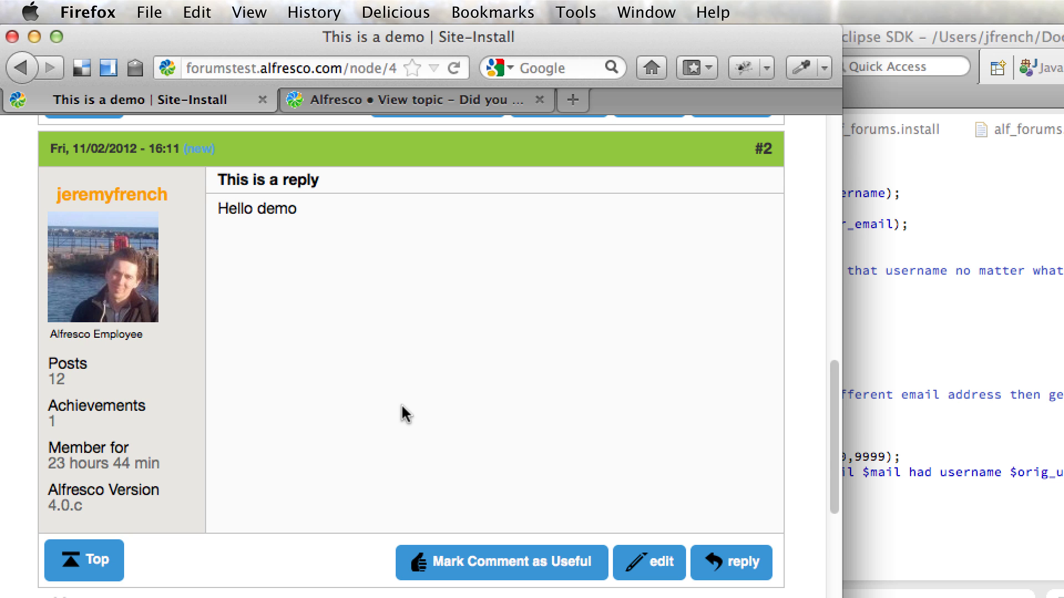
# Step: Mark the posted reply as a useful comment and look over the reloaded topic
pyautogui.scroll(10, 310, 480)
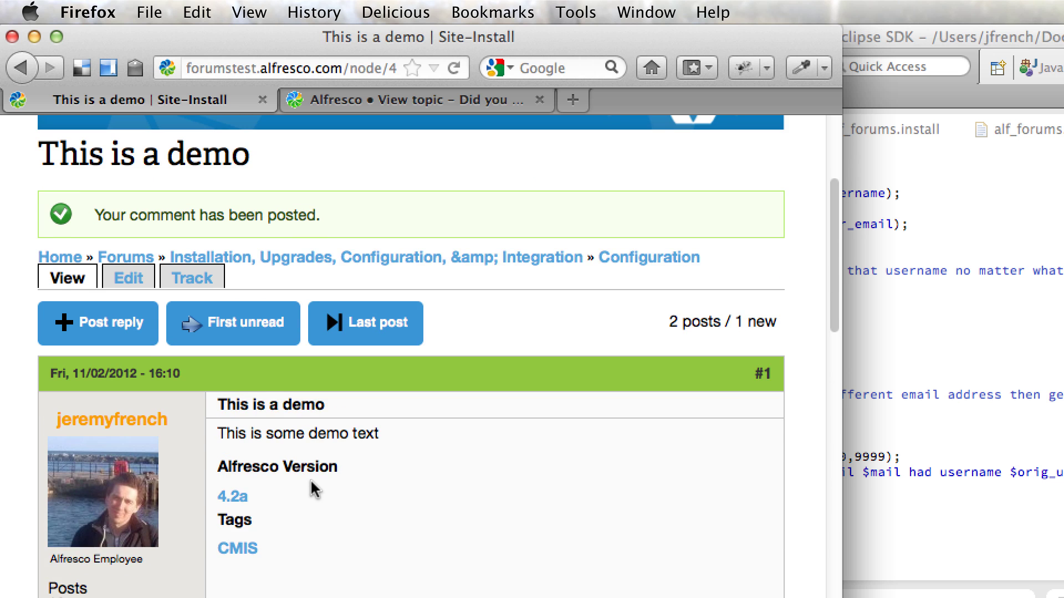
pyautogui.scroll(-10, 310, 480)
pyautogui.scroll(-1, 310, 490)
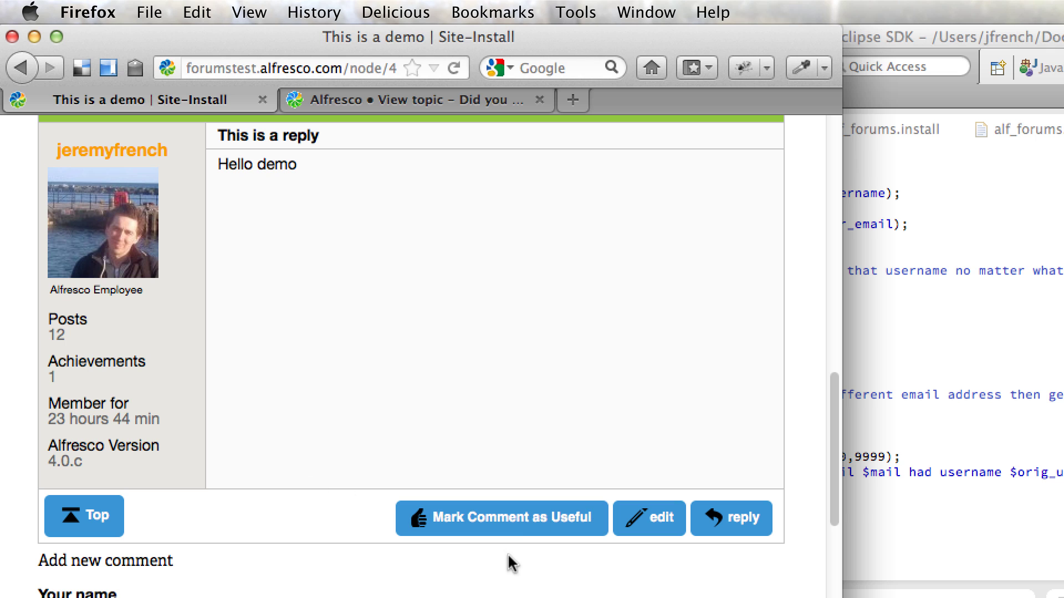
pyautogui.click(536, 517)
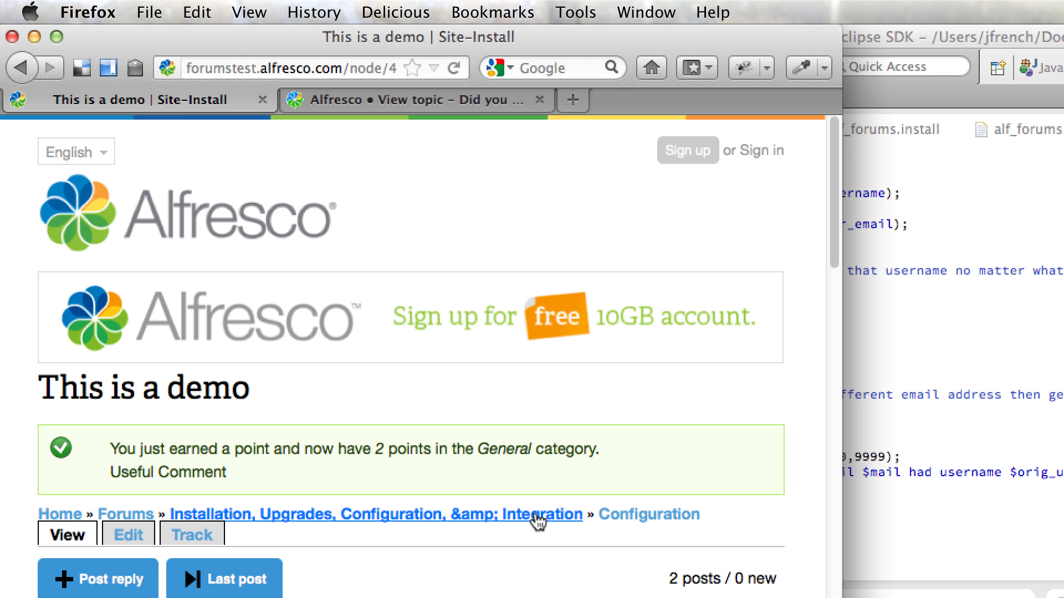
pyautogui.scroll(-3, 446, 446)
pyautogui.scroll(-3, 448, 450)
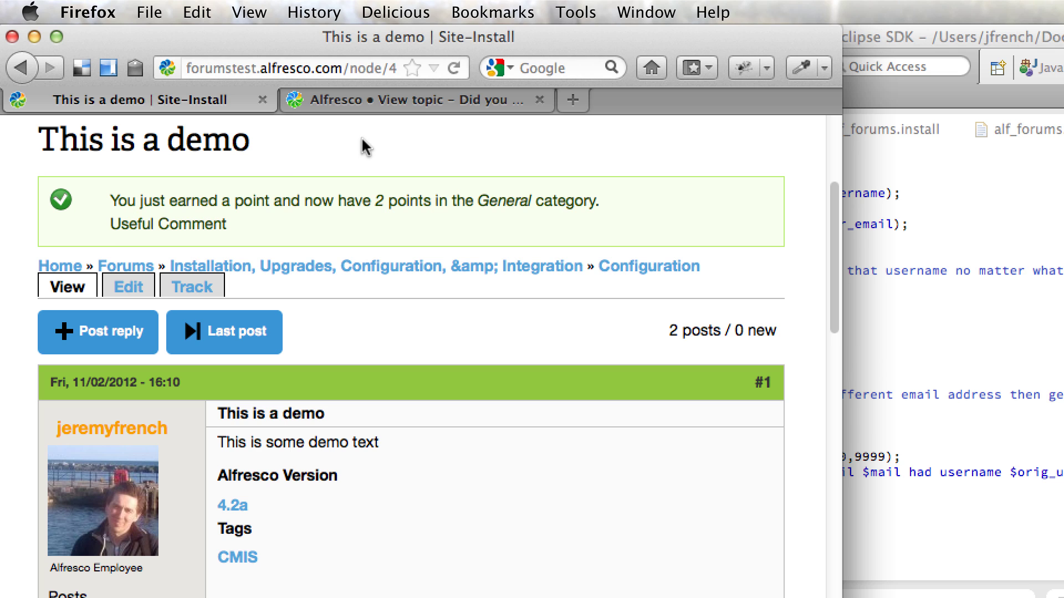
# Step: Look over both posts in the topic and open the profile page of the first post's author
pyautogui.scroll(-3, 340, 255)
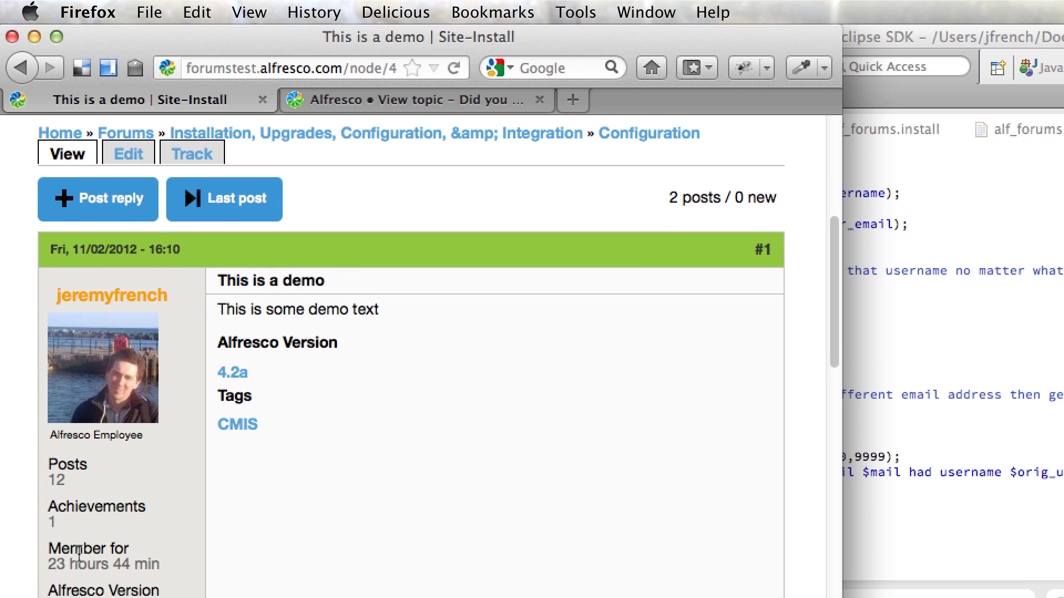
pyautogui.scroll(-6, 275, 438)
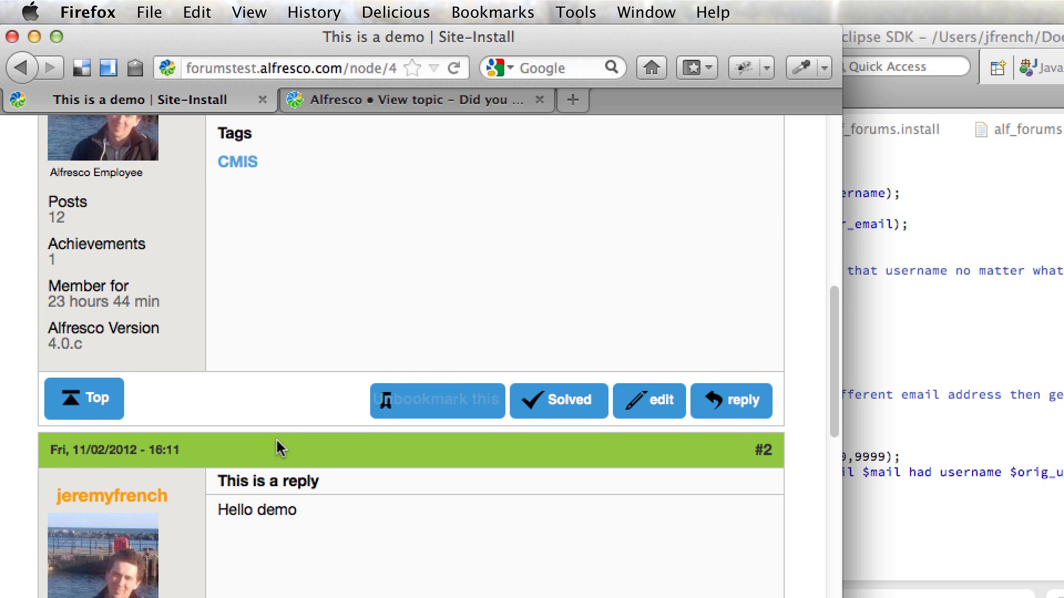
pyautogui.scroll(4, 204, 245)
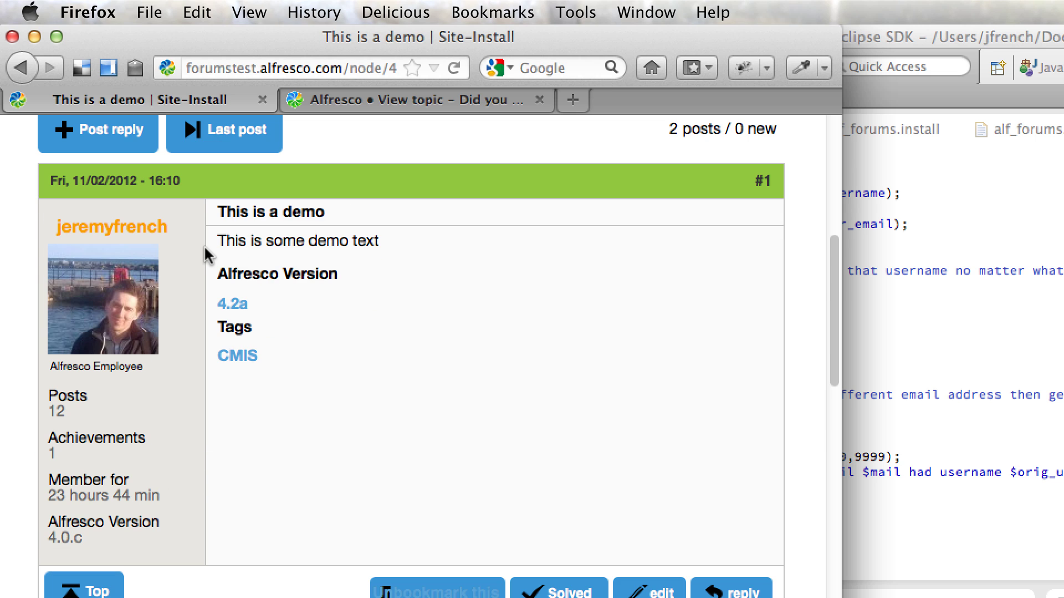
pyautogui.click(143, 227)
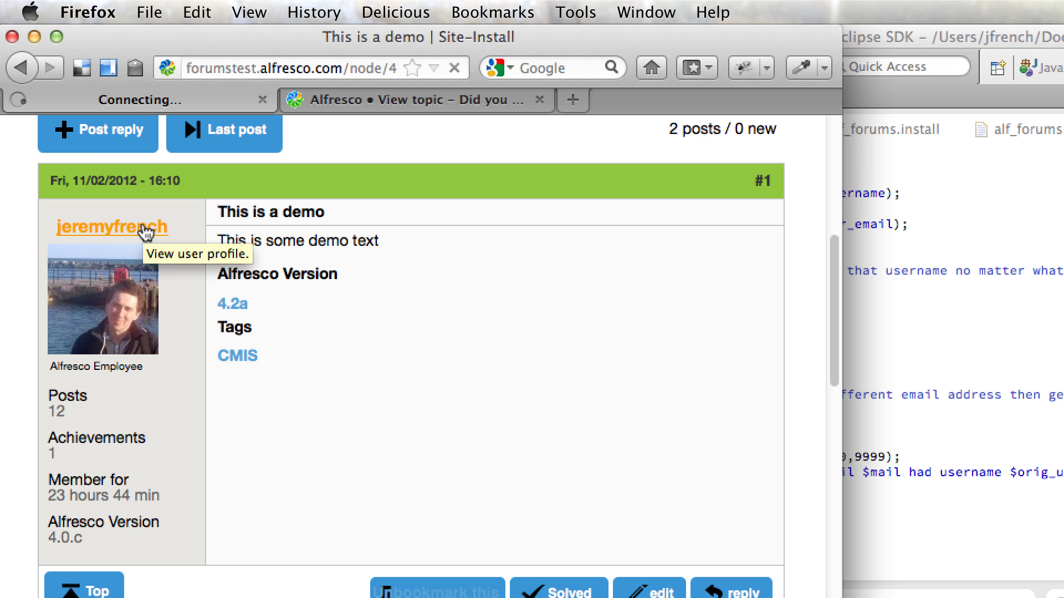
pyautogui.scroll(-8, 273, 391)
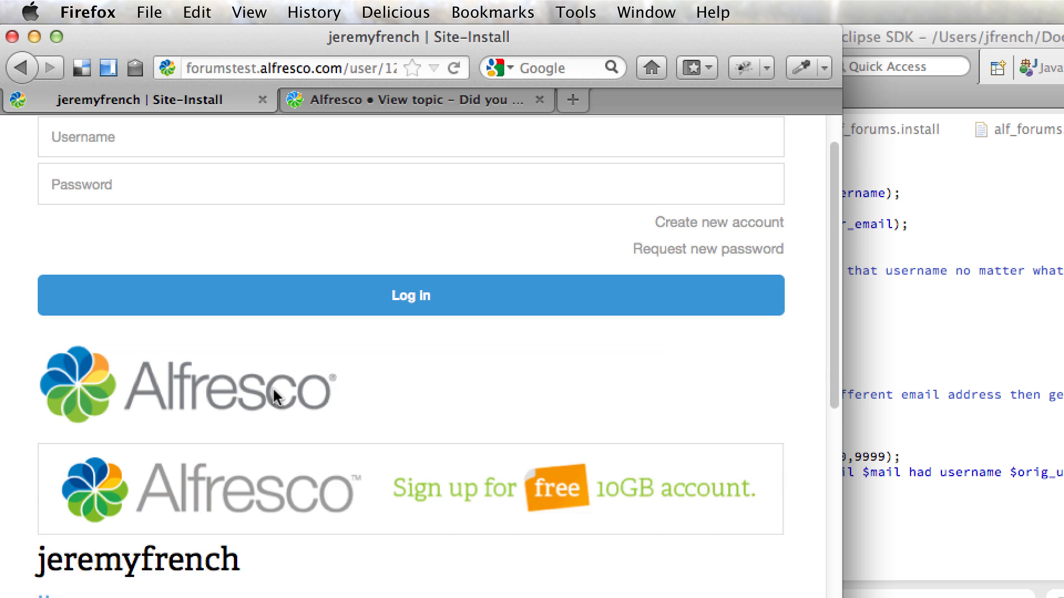
pyautogui.scroll(-5, 272, 386)
pyautogui.scroll(4, 273, 387)
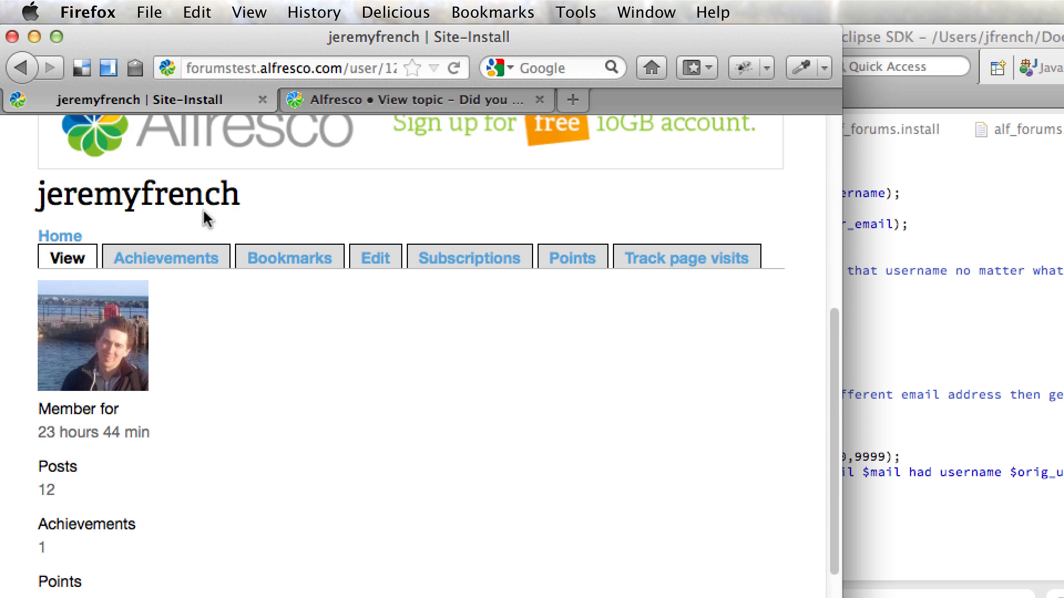
# Step: Open the profile's achievements and look through the community levels and the posts each requires
pyautogui.click(164, 261)
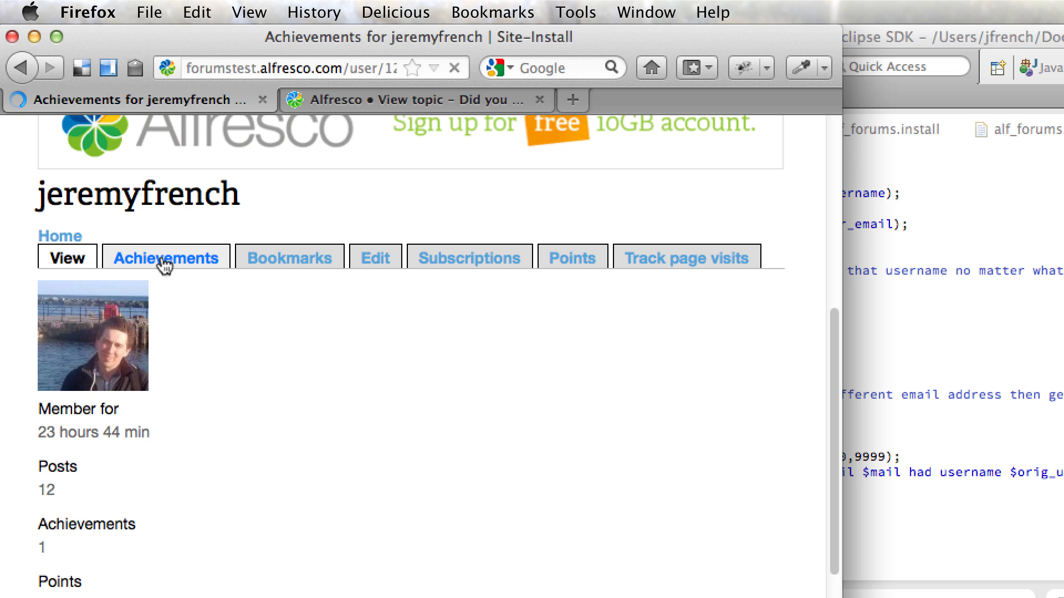
pyautogui.scroll(-2, 264, 363)
pyautogui.scroll(-12, 264, 363)
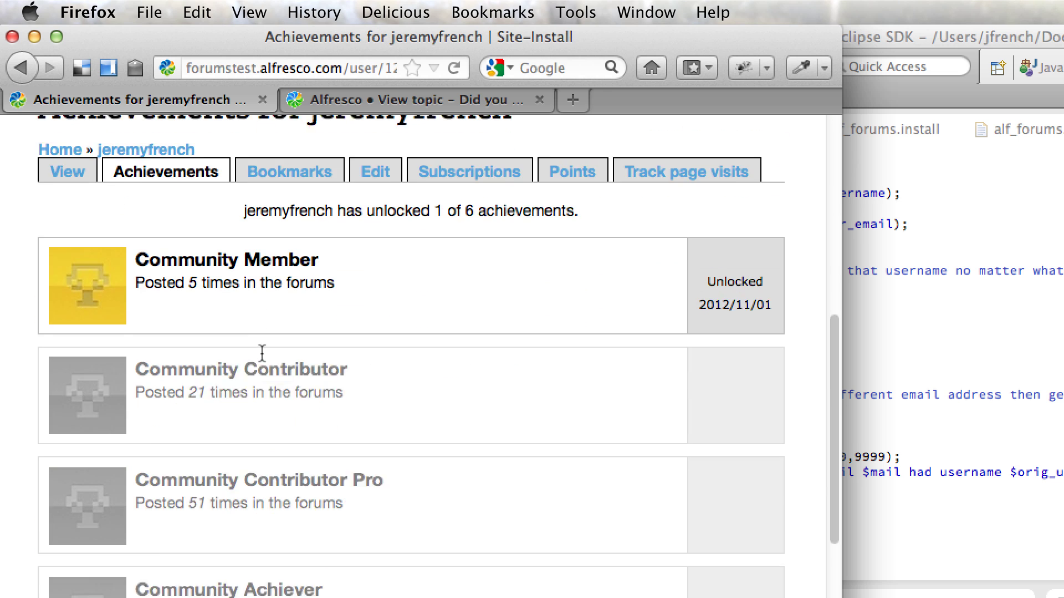
pyautogui.scroll(-3, 261, 350)
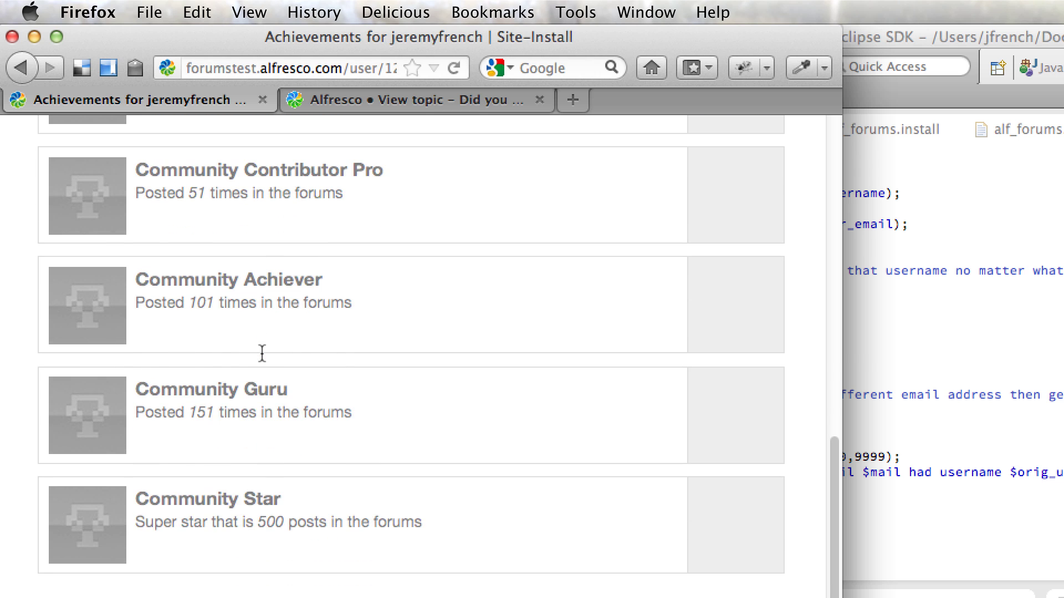
pyautogui.scroll(7, 262, 355)
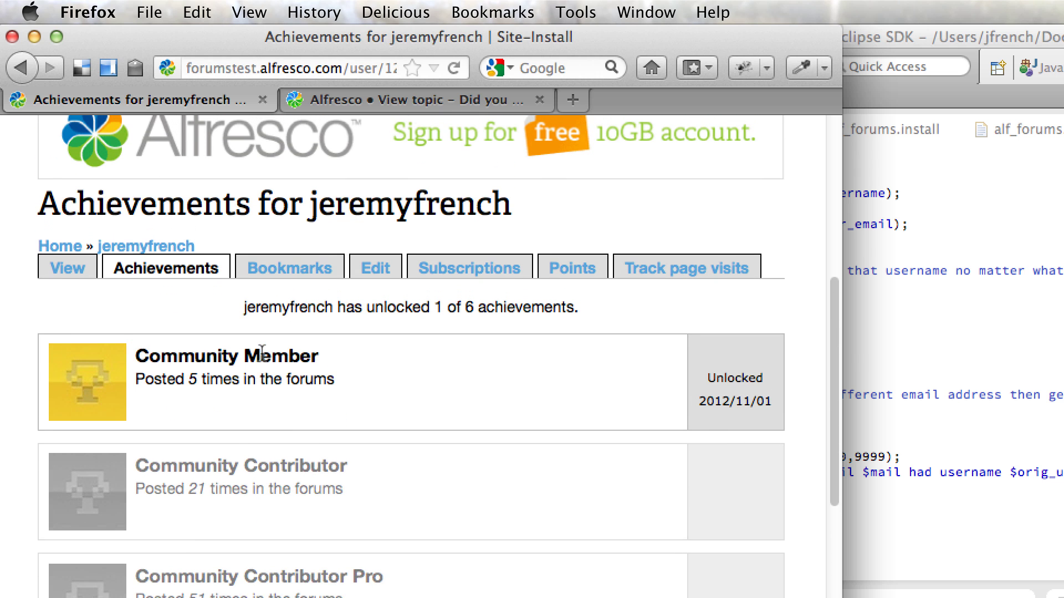
# Step: View the profile's bookmarks and open the bookmarked topic "This is a demo"
pyautogui.click(300, 272)
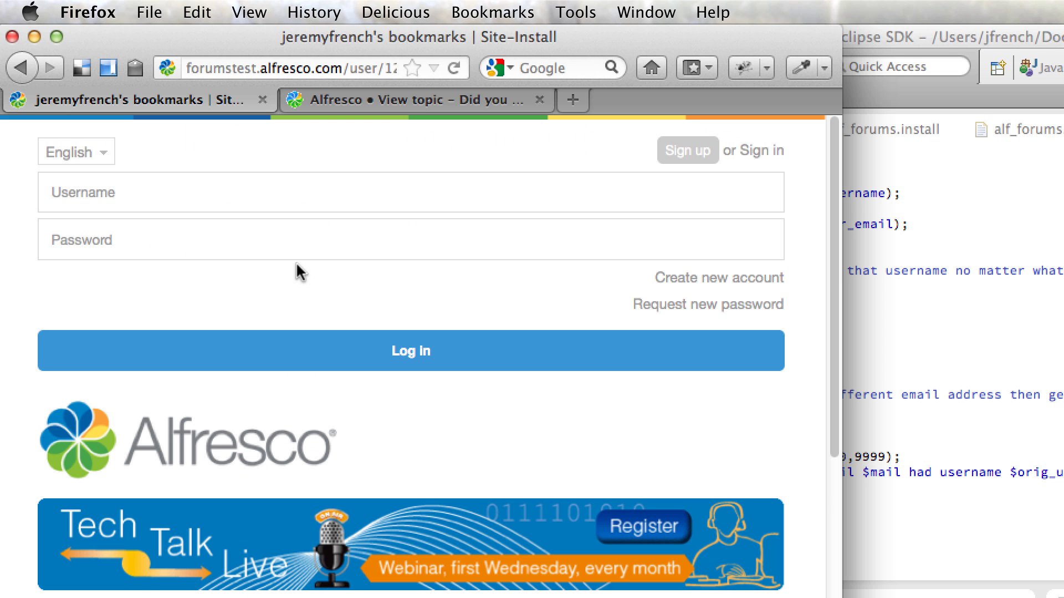
pyautogui.scroll(-5, 386, 379)
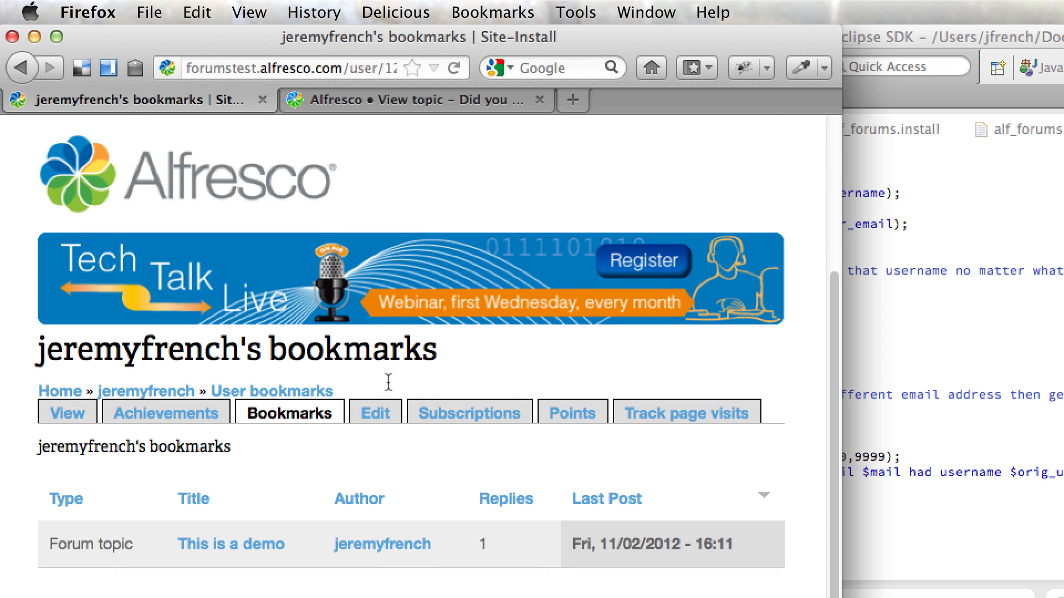
pyautogui.click(213, 548)
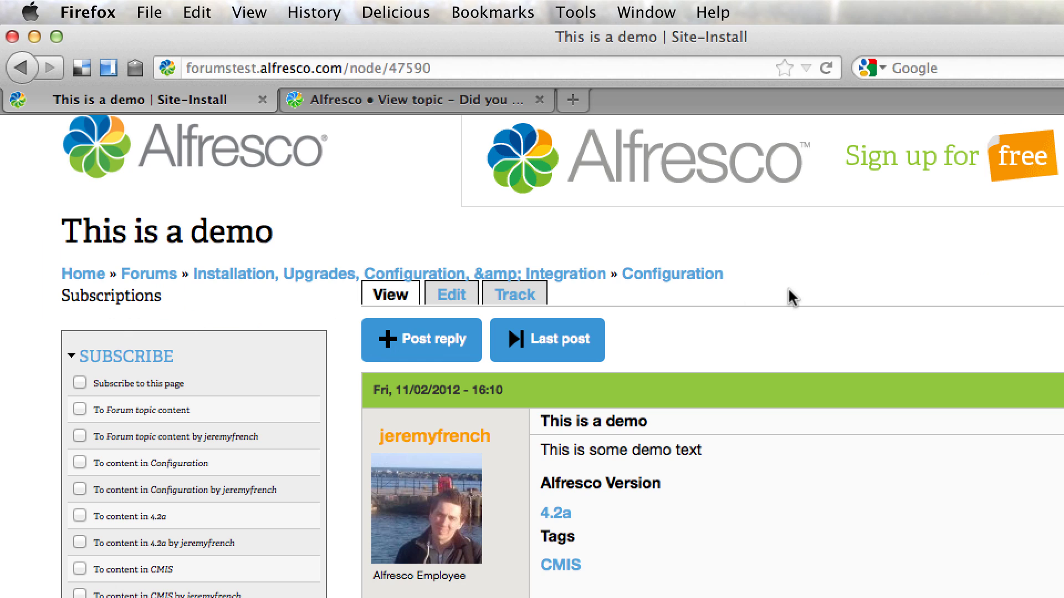
# Step: Save subscriptions to this page, to content in 4.2a and to content in CMIS
pyautogui.scroll(-5, 788, 312)
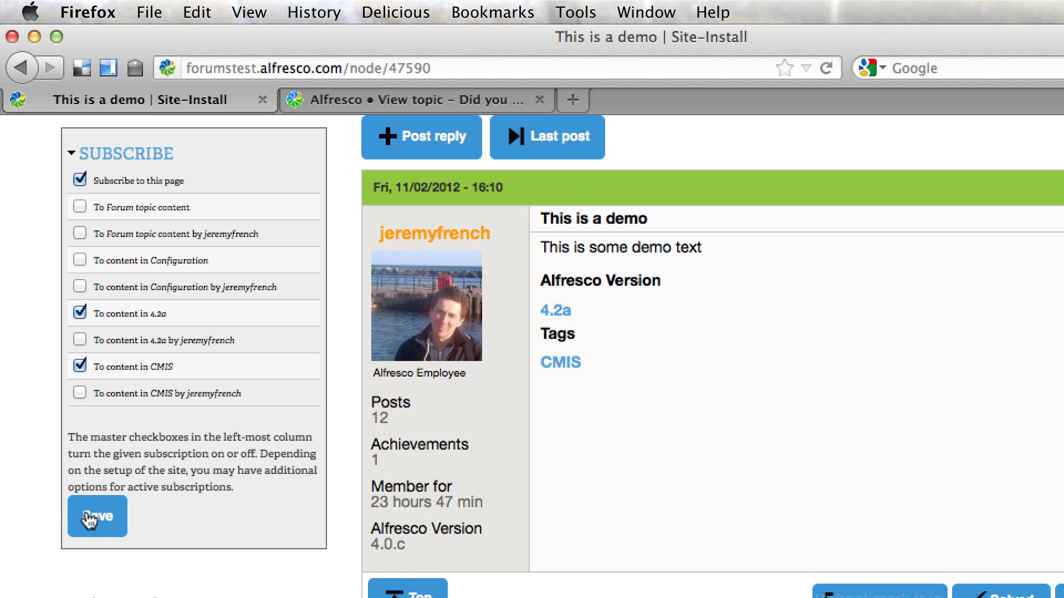
pyautogui.click(102, 532)
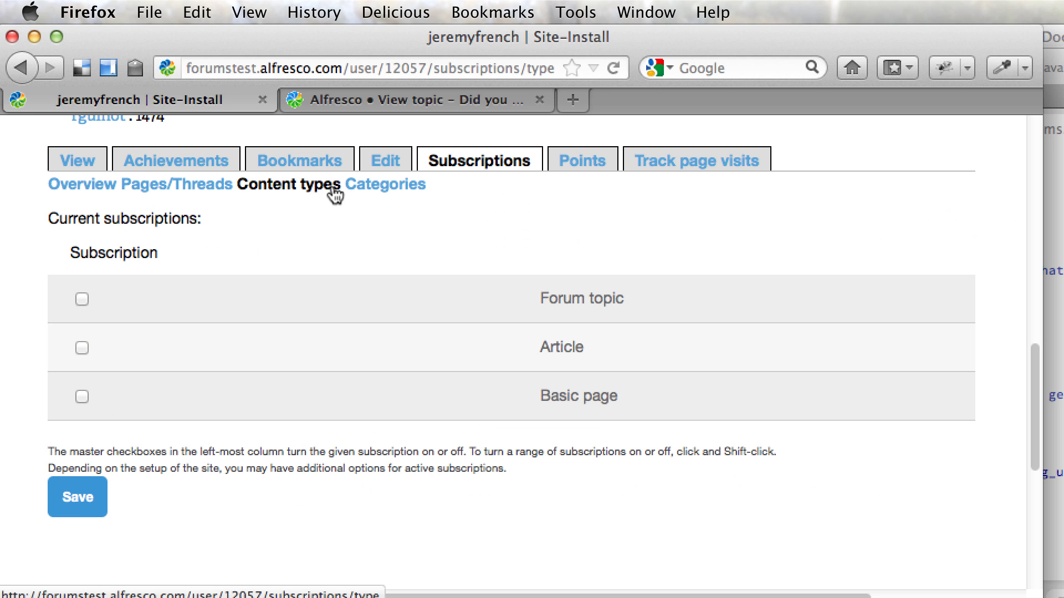
# Step: Return from the content type subscriptions to the overview and expand the notification delivery and settings sections
pyautogui.click(21, 68)
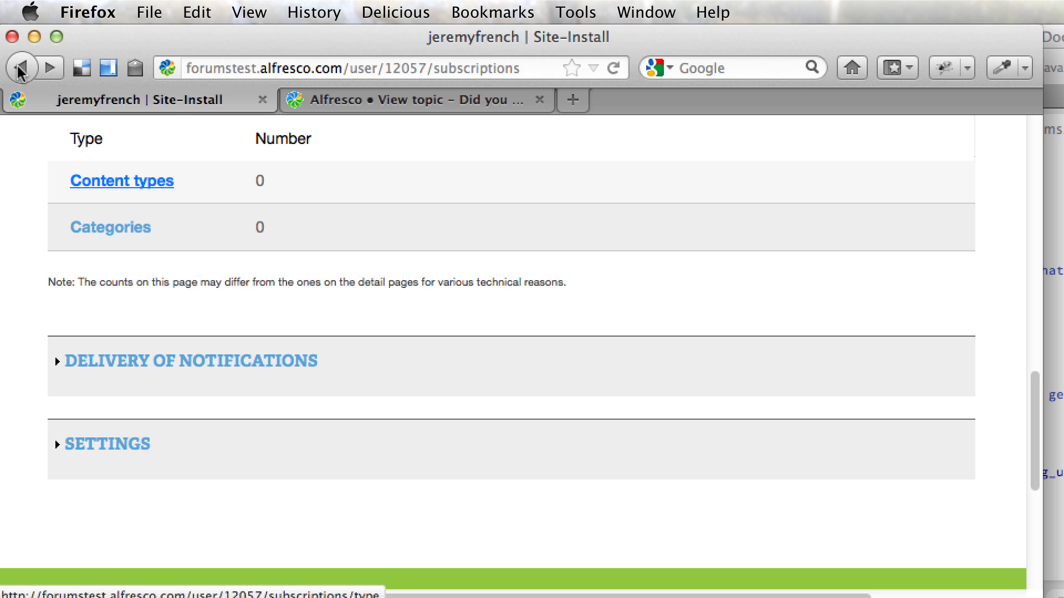
pyautogui.click(137, 367)
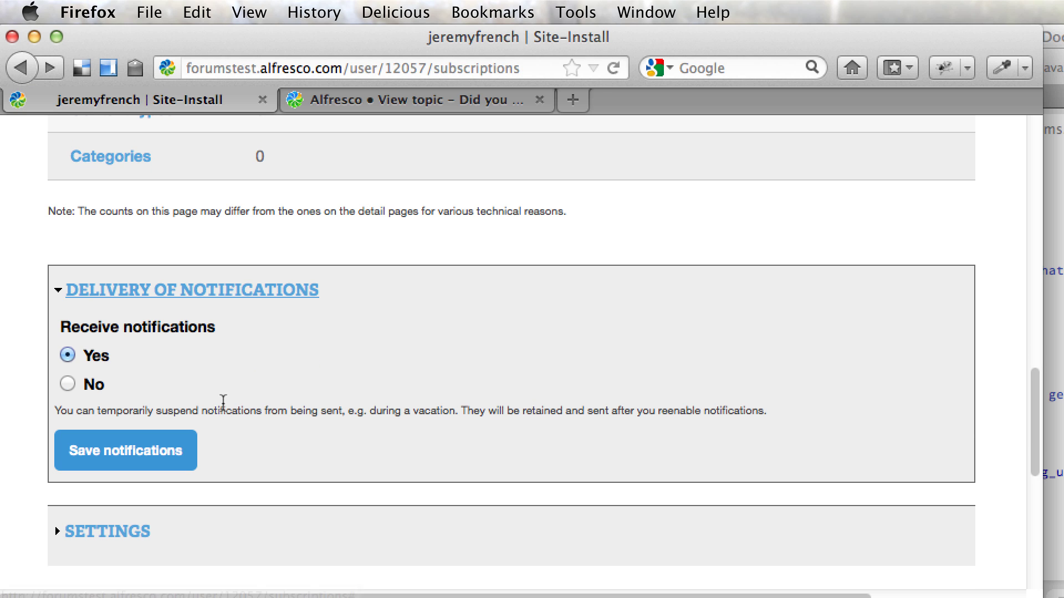
pyautogui.click(103, 534)
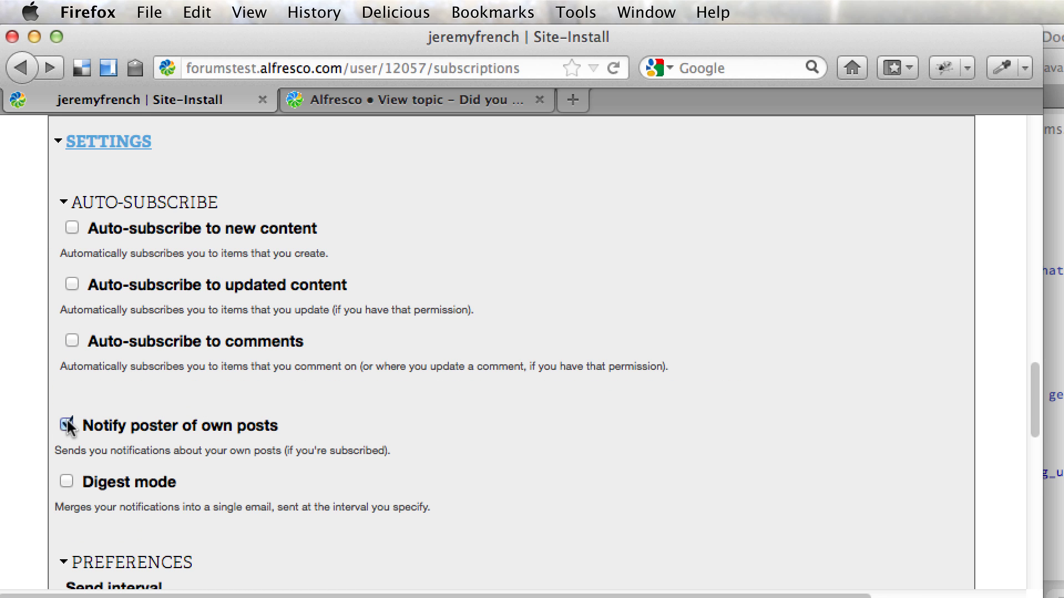
# Step: Enable Digest mode, set the notification send interval to Daily and save the subscription settings
pyautogui.scroll(-5, 264, 414)
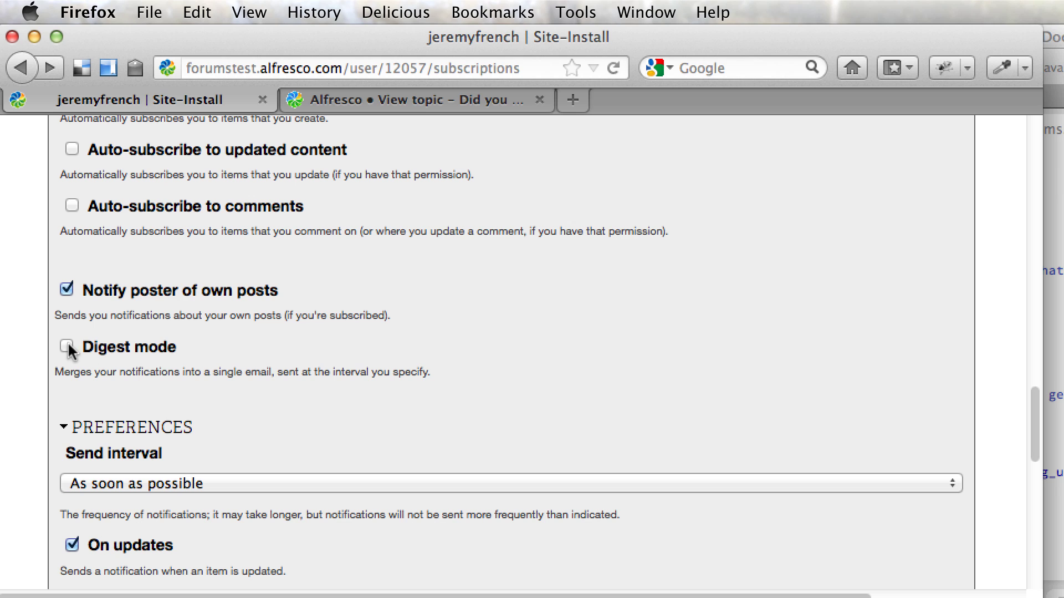
pyautogui.click(67, 347)
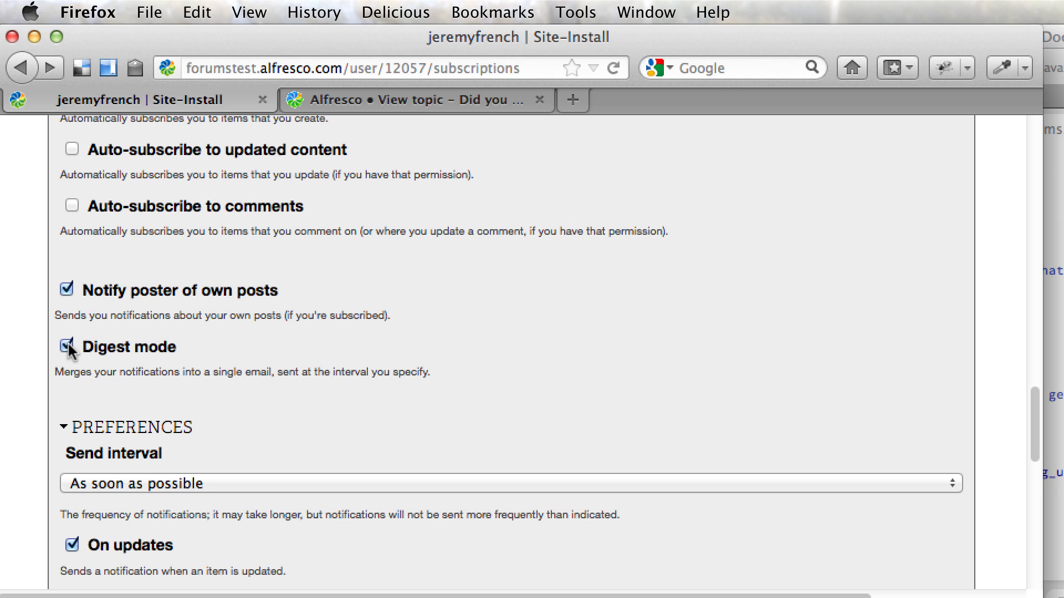
pyautogui.click(204, 482)
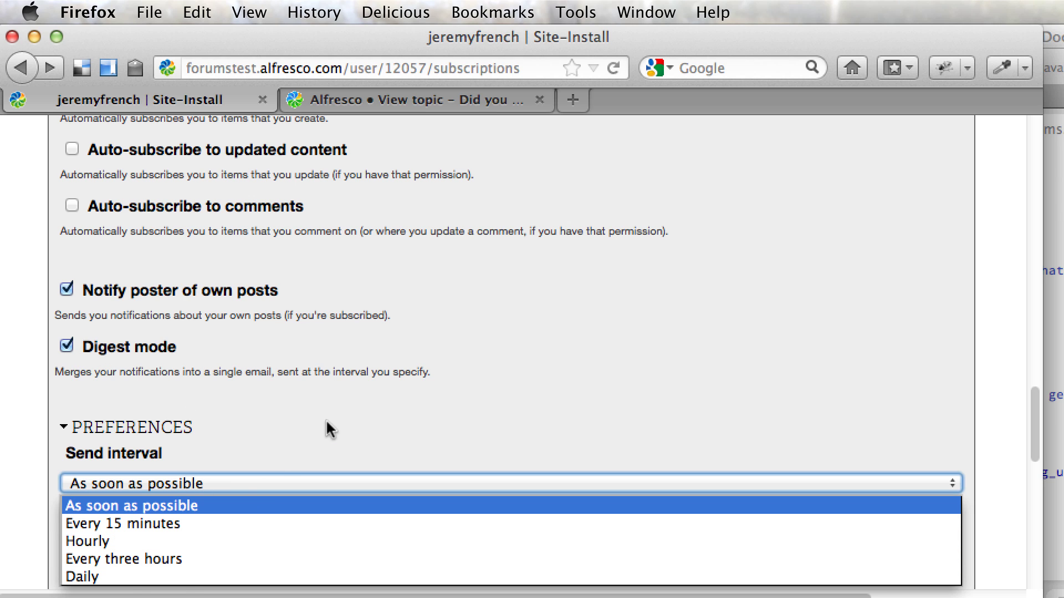
pyautogui.click(185, 576)
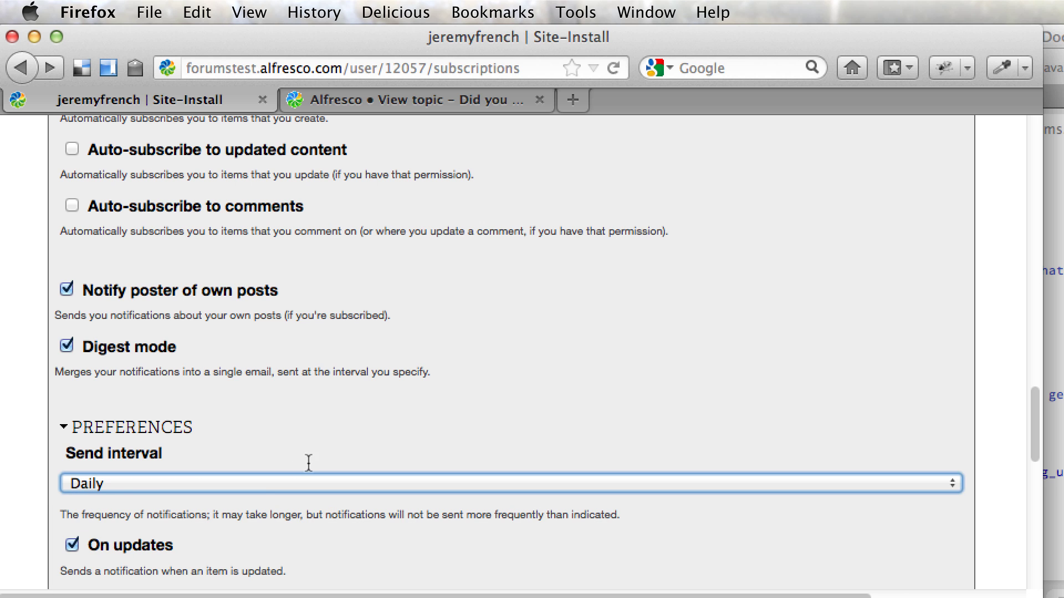
pyautogui.scroll(-4, 326, 462)
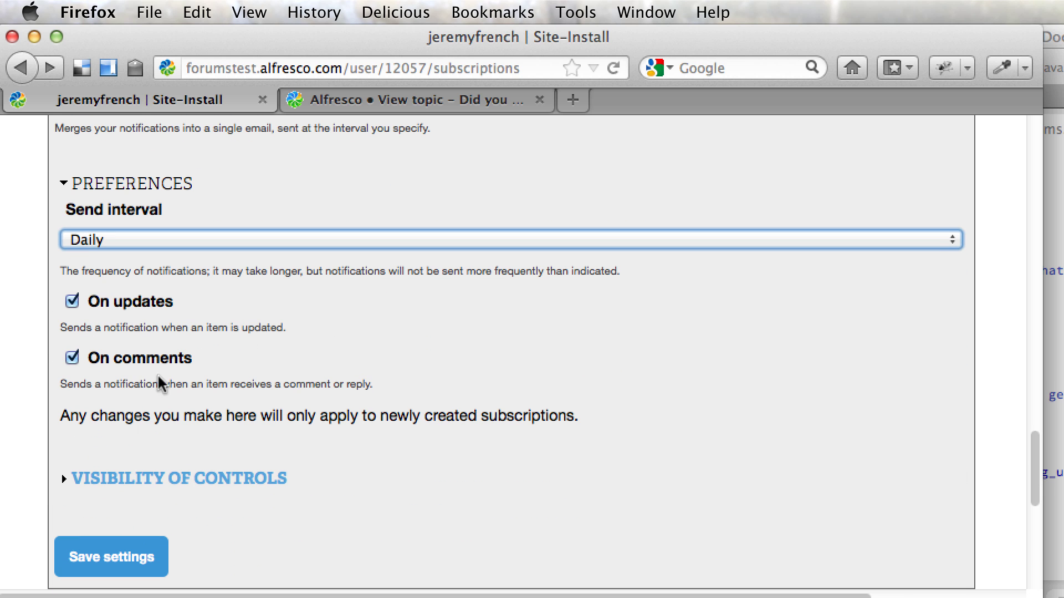
pyautogui.scroll(2, 174, 392)
pyautogui.scroll(-5, 174, 392)
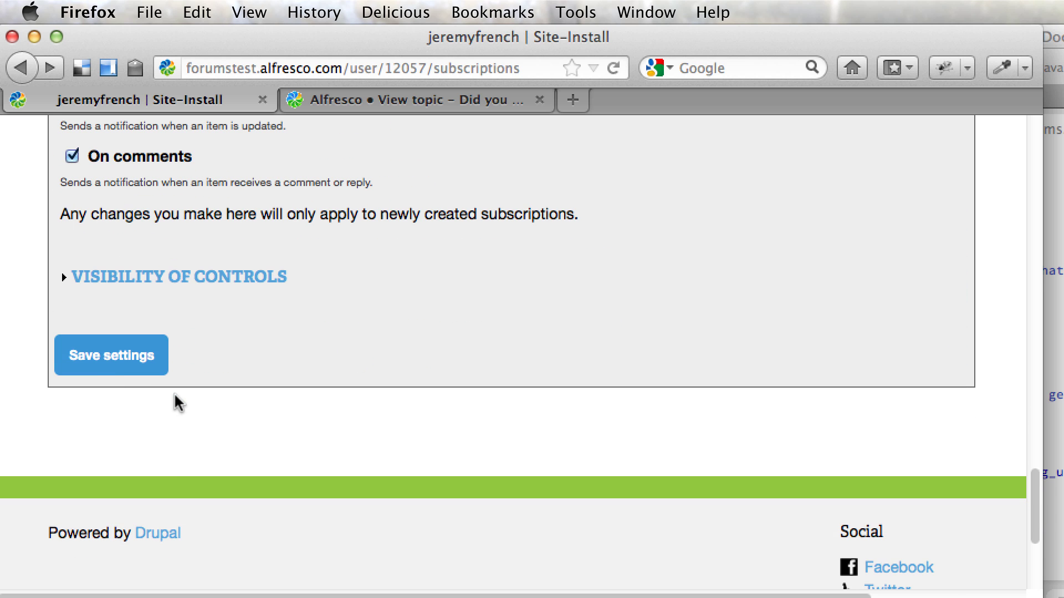
pyautogui.click(112, 369)
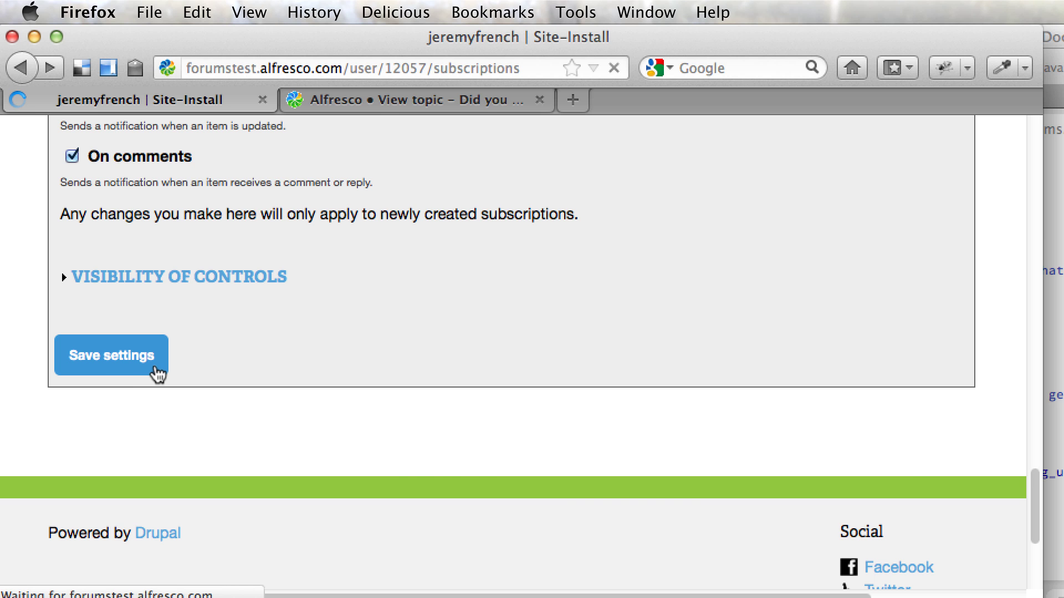
# Step: Open the RSS feed of the demo topic's comments, look it over and return to the topic
pyautogui.scroll(-3, 238, 440)
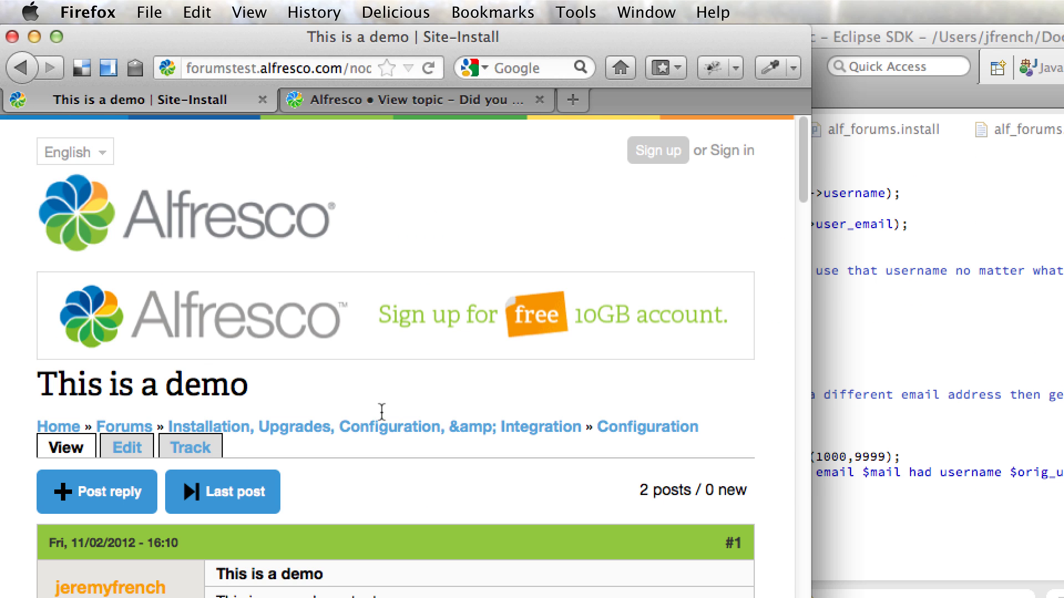
pyautogui.scroll(-2, 380, 410)
pyautogui.scroll(-15, 382, 417)
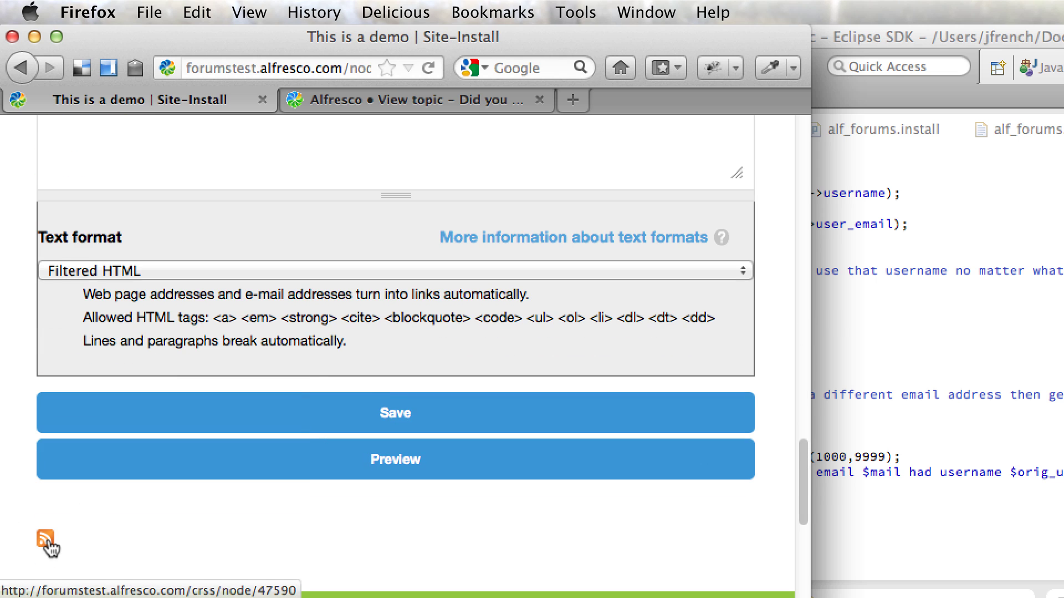
pyautogui.click(46, 540)
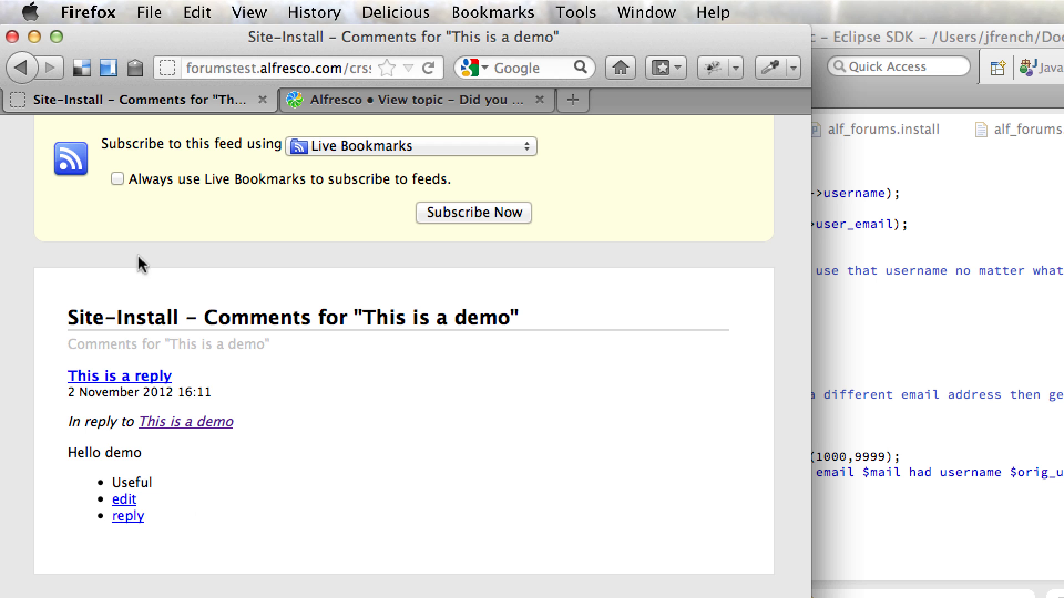
pyautogui.click(21, 68)
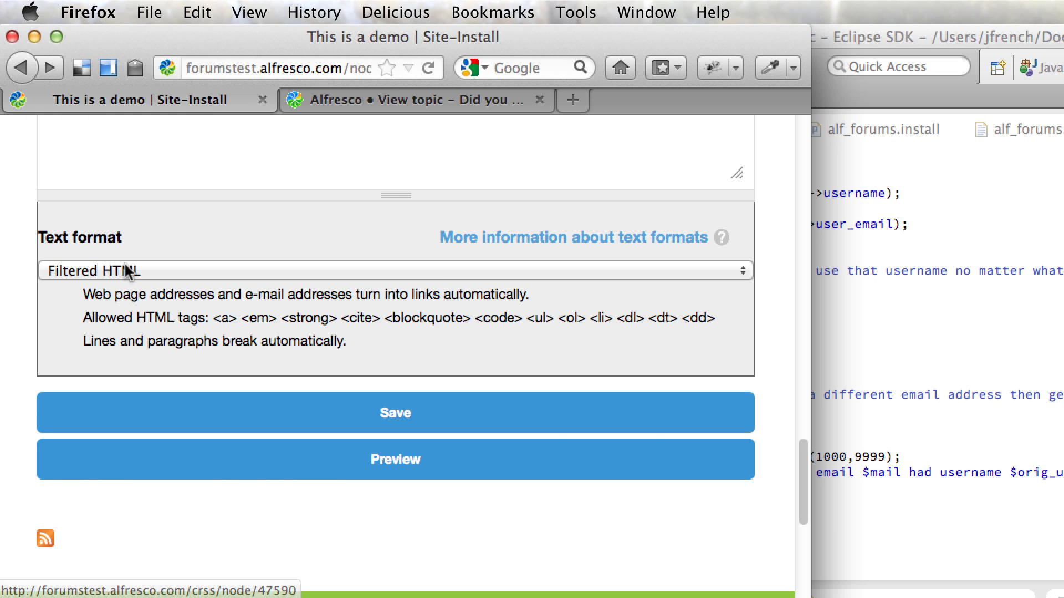
pyautogui.scroll(15, 124, 270)
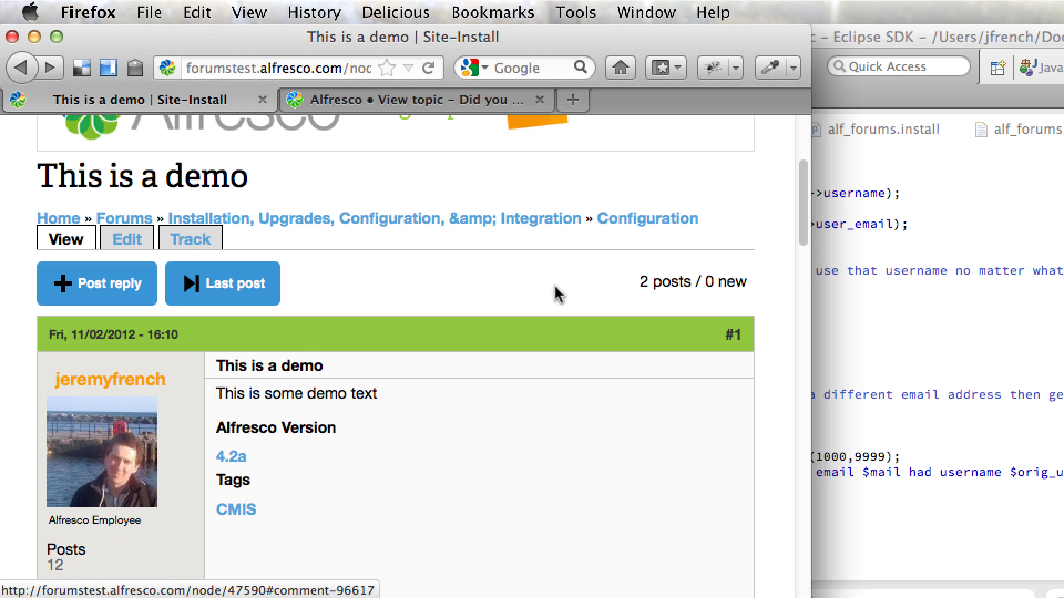
# Step: Open the Configuration forum, read through its RSS feed and return to the forum page
pyautogui.click(603, 222)
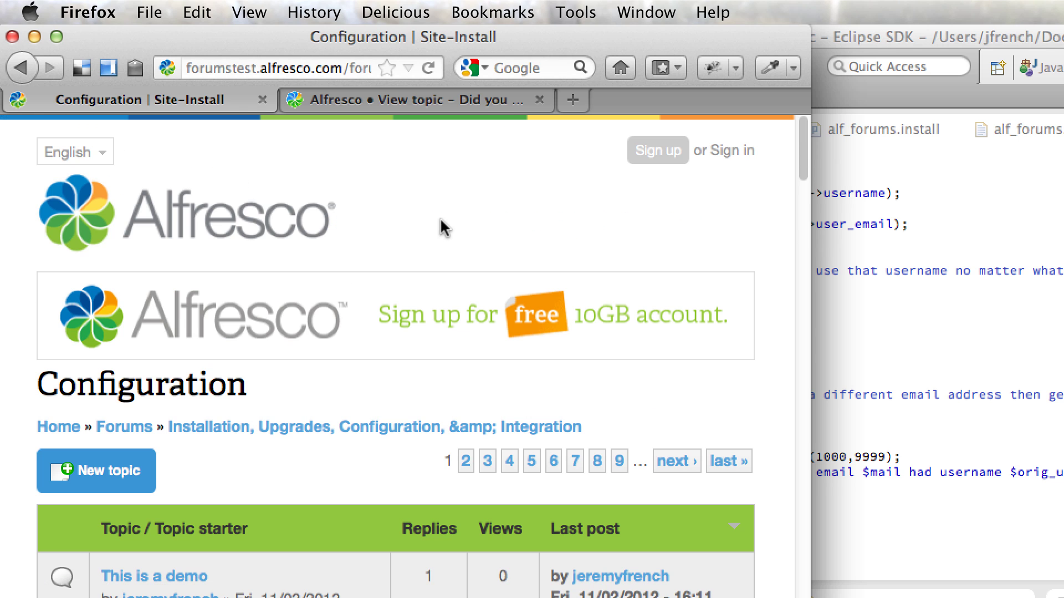
pyautogui.scroll(-20, 363, 230)
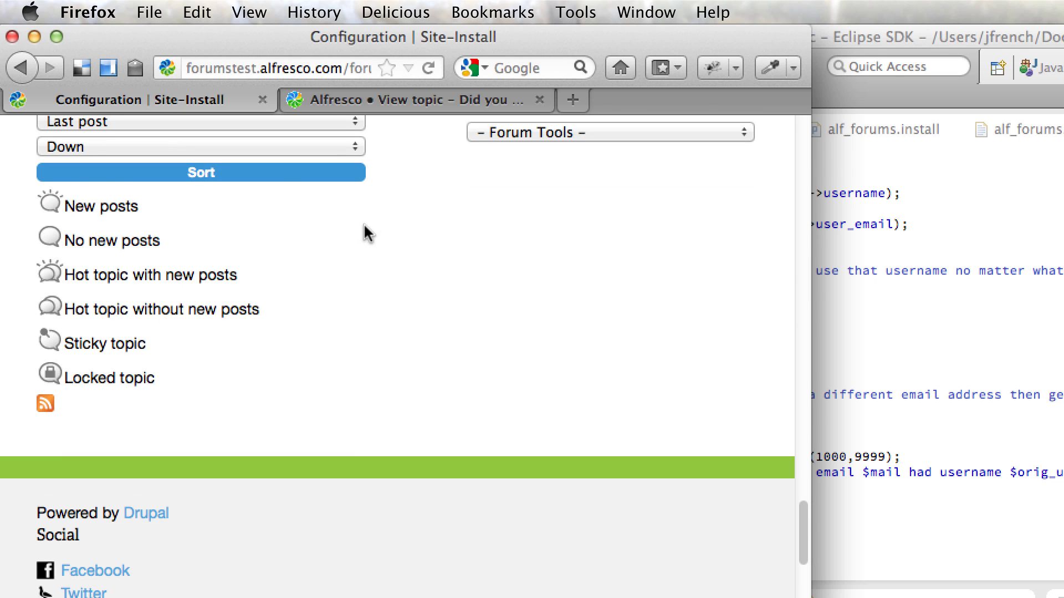
pyautogui.click(45, 407)
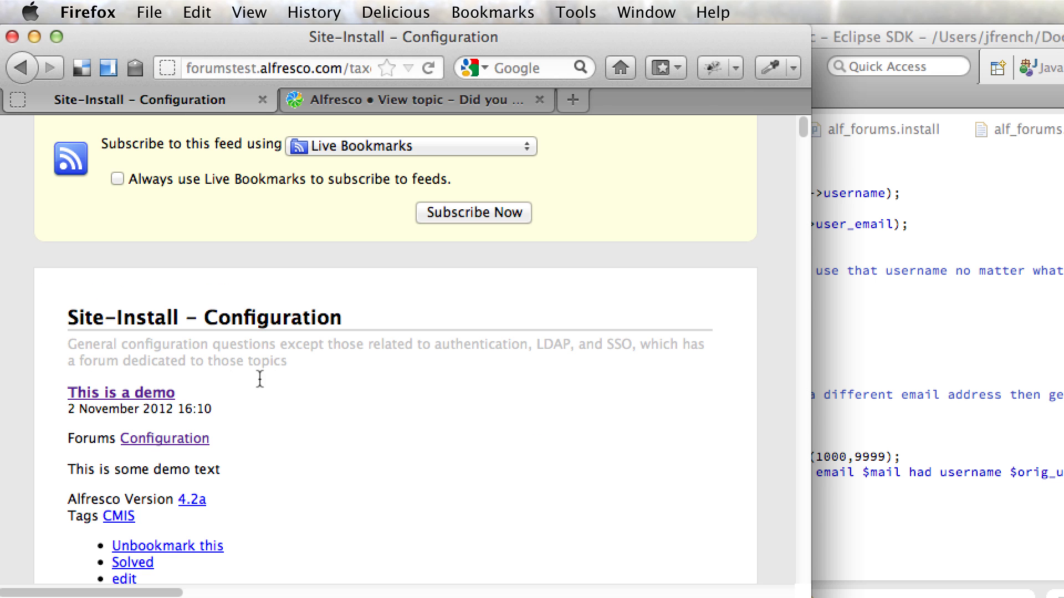
pyautogui.scroll(-10, 266, 379)
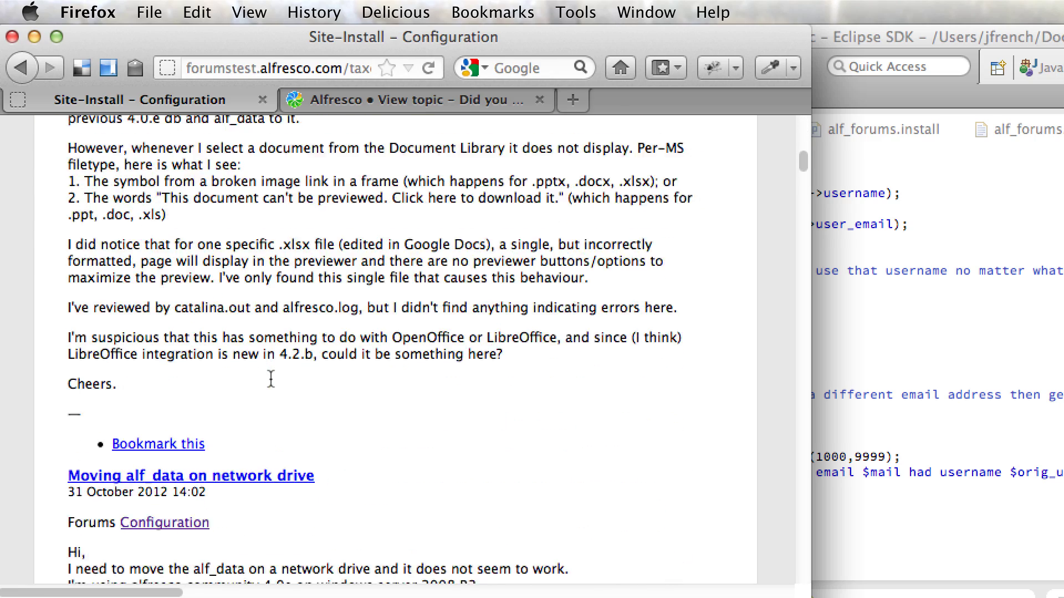
pyautogui.scroll(-20, 271, 379)
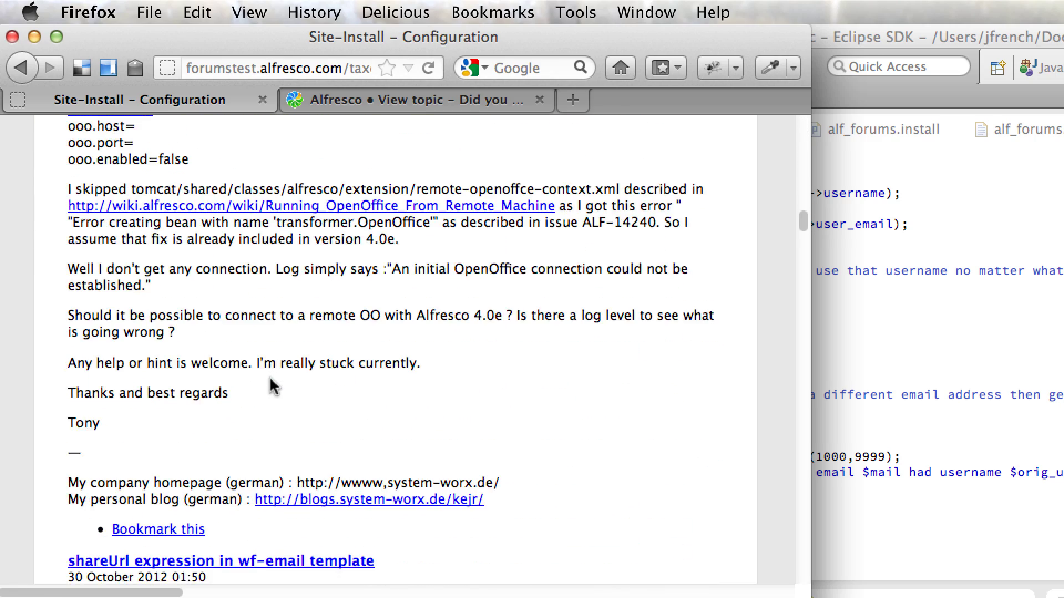
pyautogui.scroll(20, 269, 383)
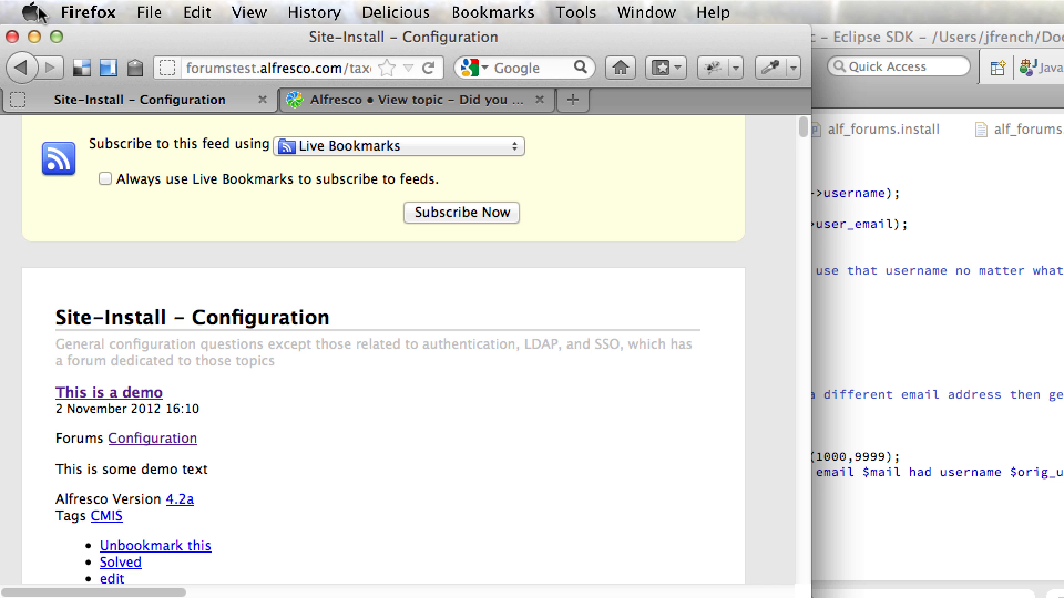
pyautogui.click(20, 69)
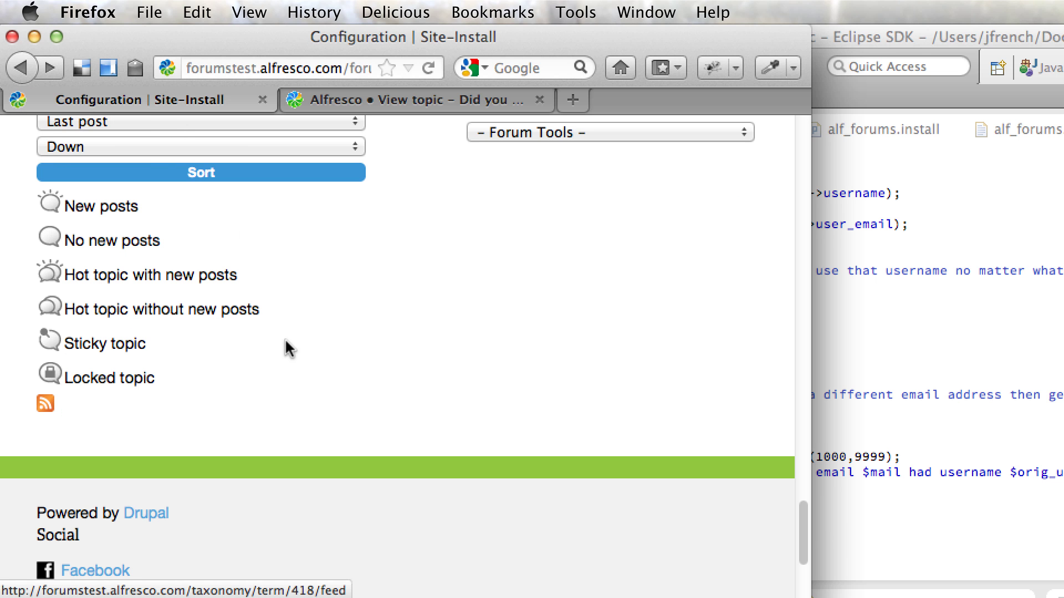
pyautogui.scroll(20, 285, 338)
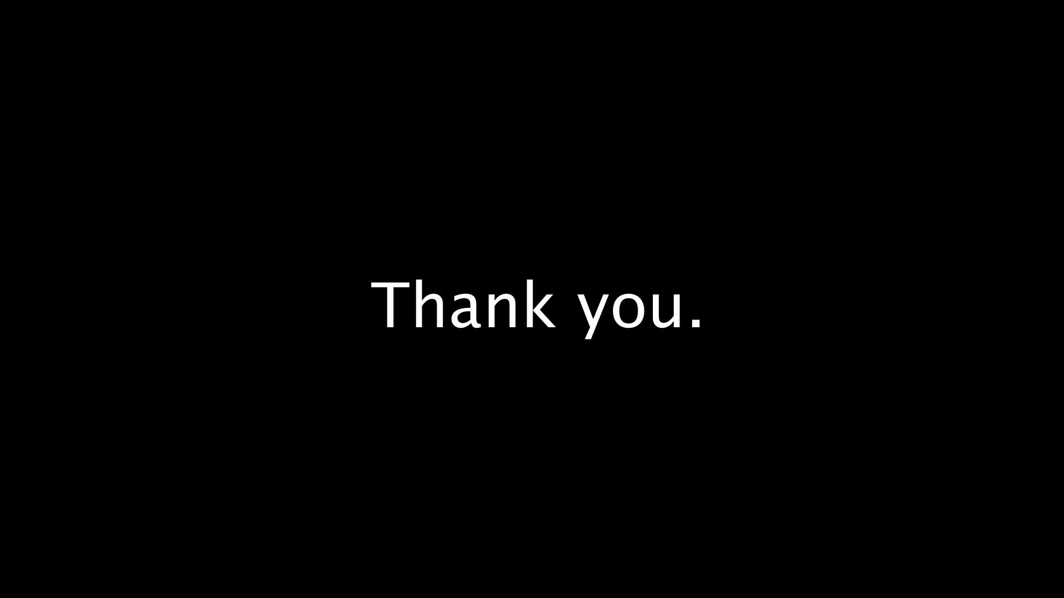